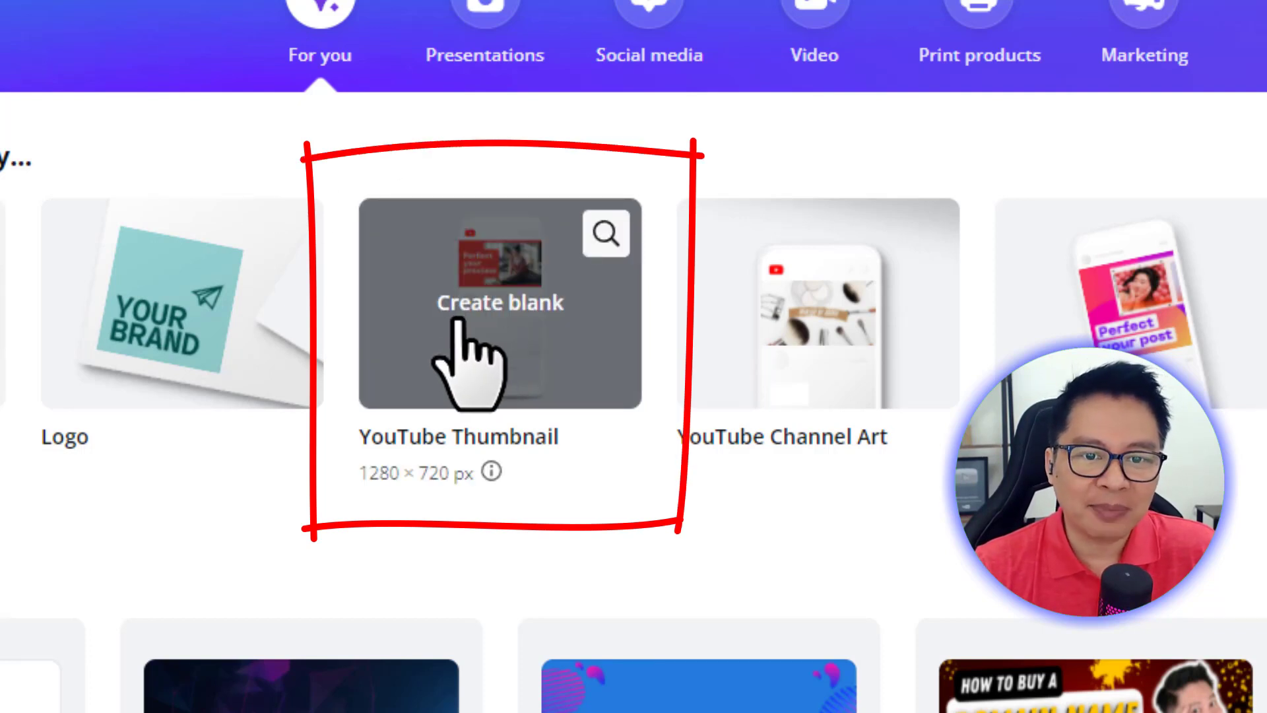
- Create a blank YouTube Thumbnail design and add the uploaded yellow-background photo of the man in the red shirt
click(470, 303)
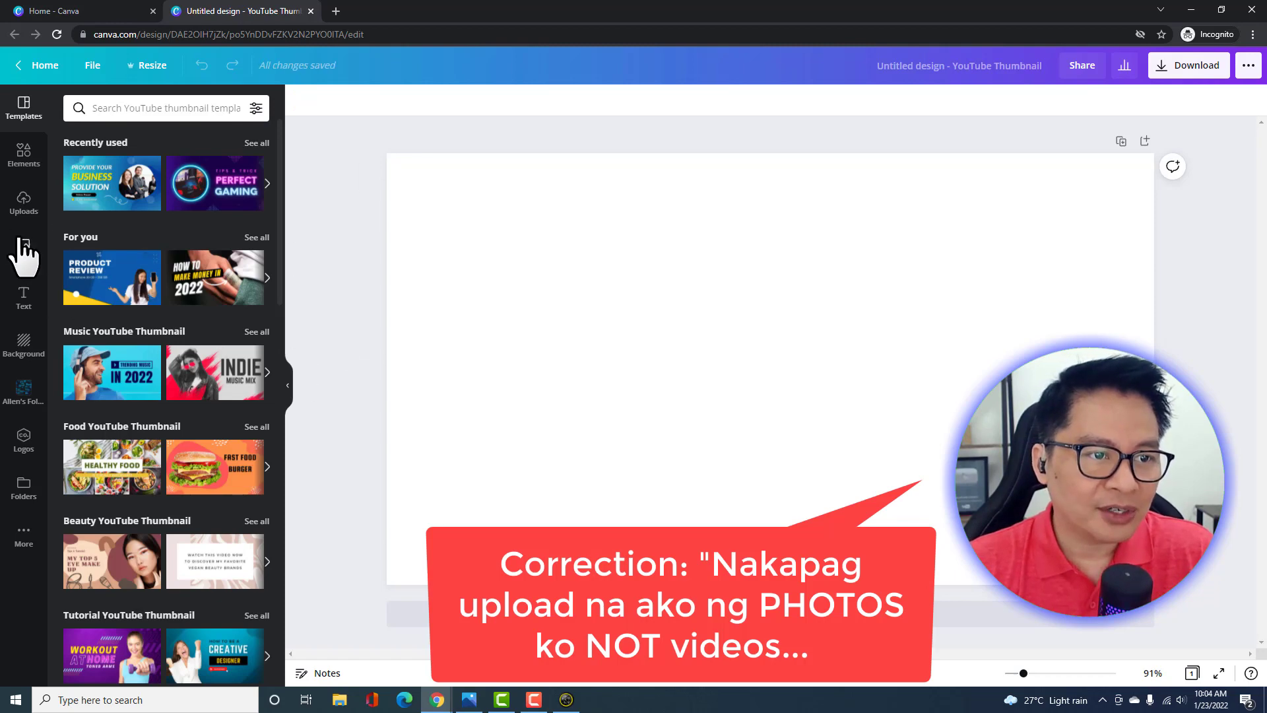
click(24, 210)
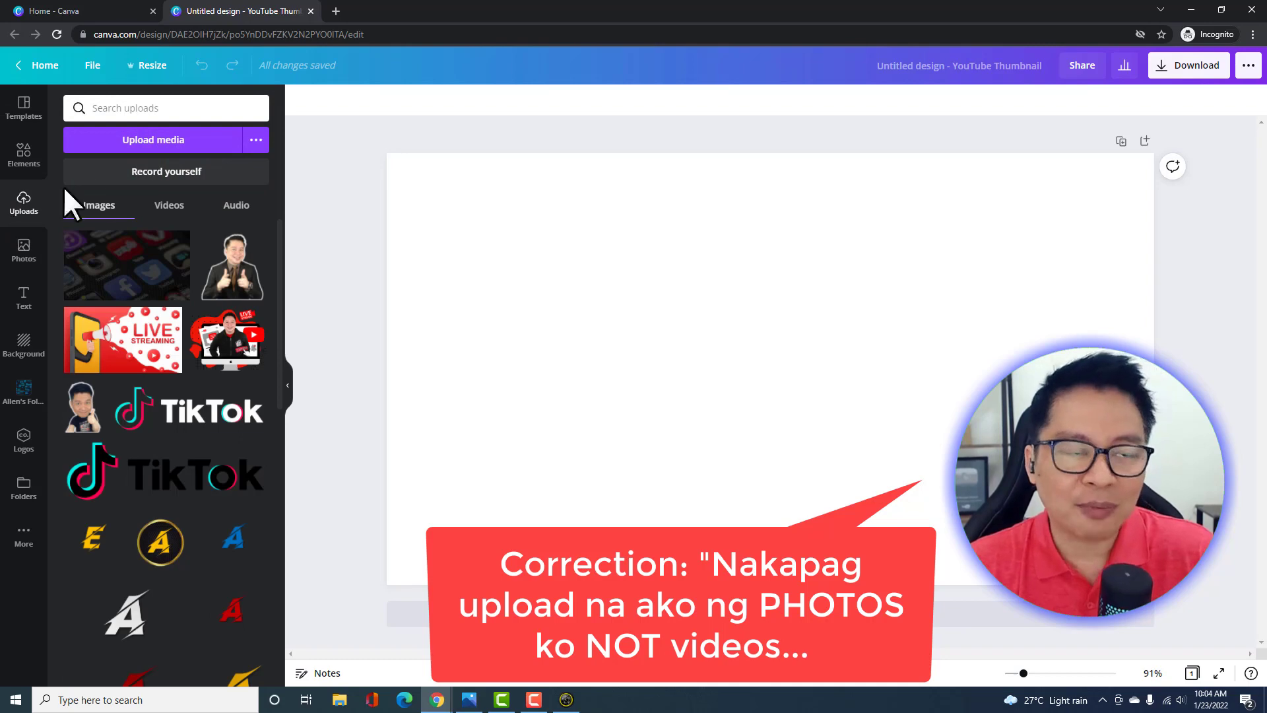
scroll(158, 297, down, 15)
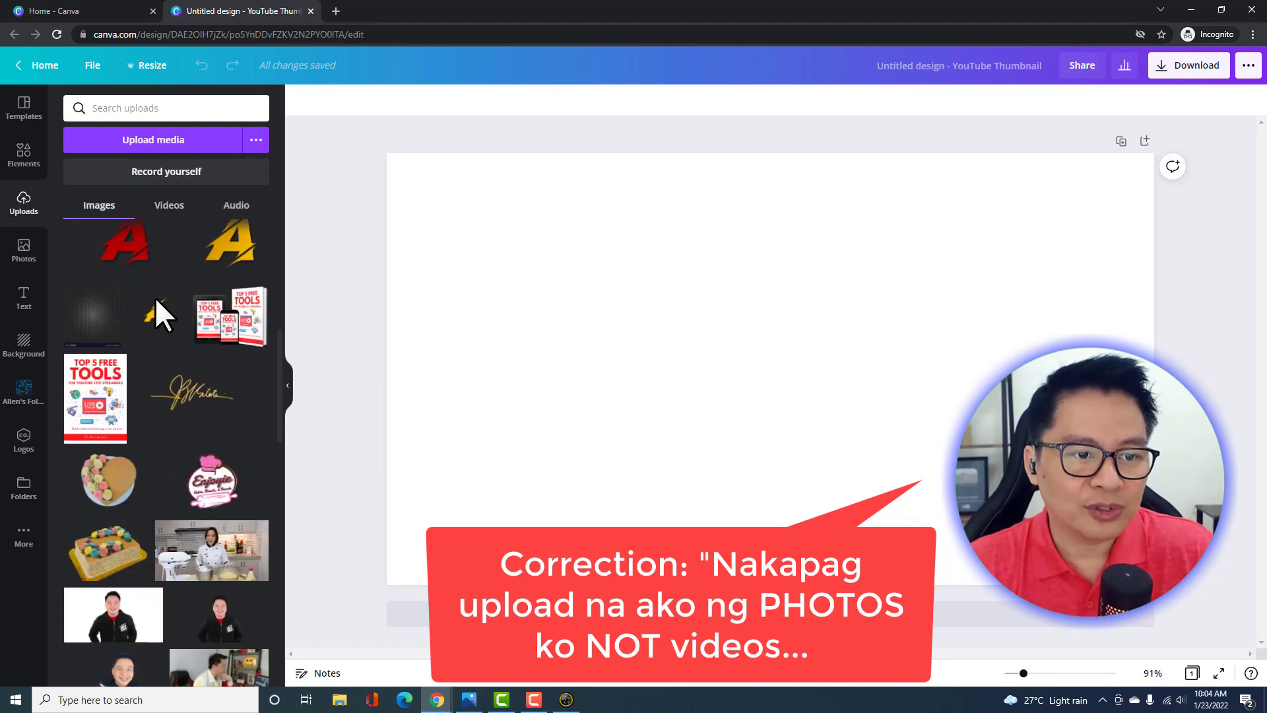
scroll(158, 317, down, 10)
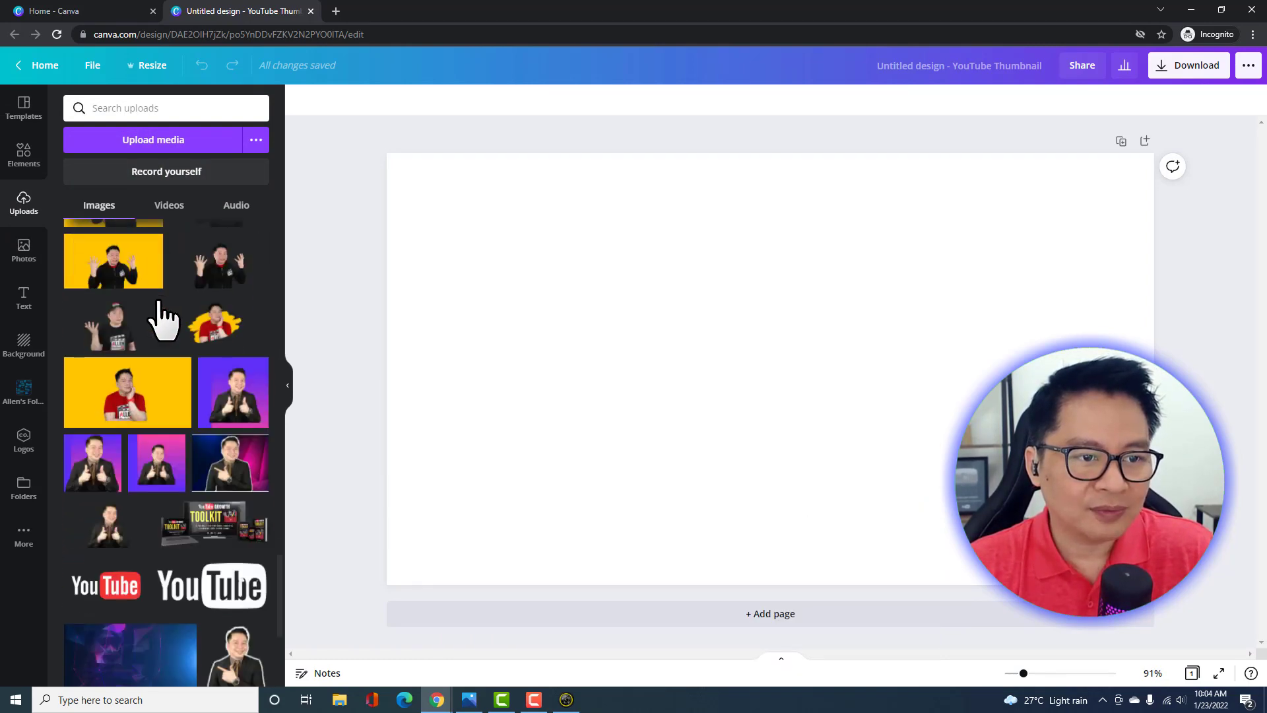
click(116, 351)
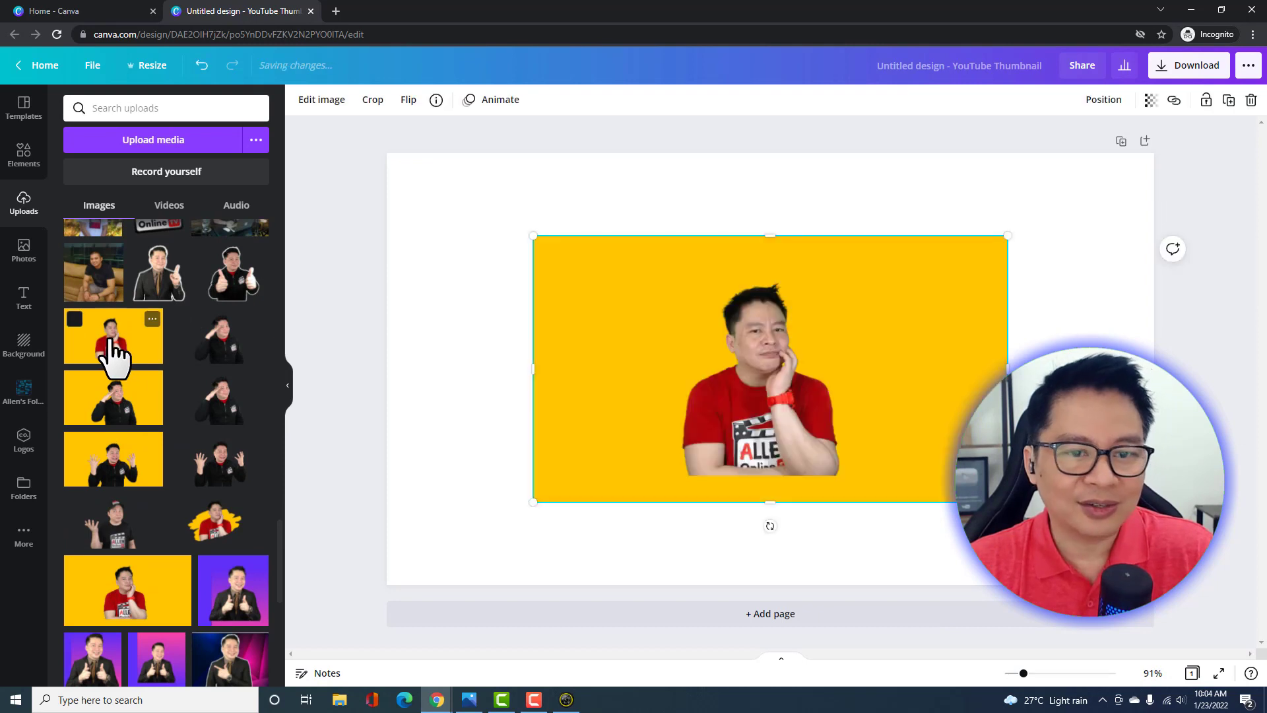
- Shrink the yellow-background photo and position it in the lower-left part of the page
drag(812, 360, 716, 397)
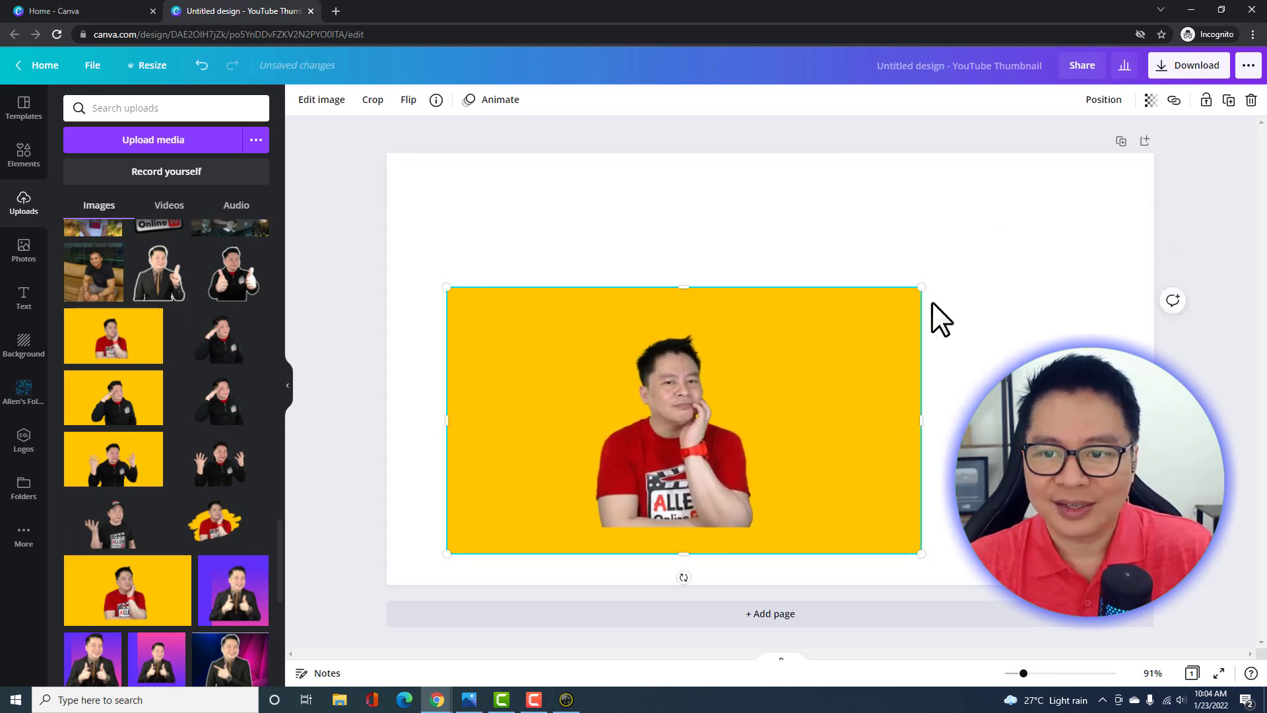
drag(920, 287, 766, 362)
drag(617, 467, 583, 447)
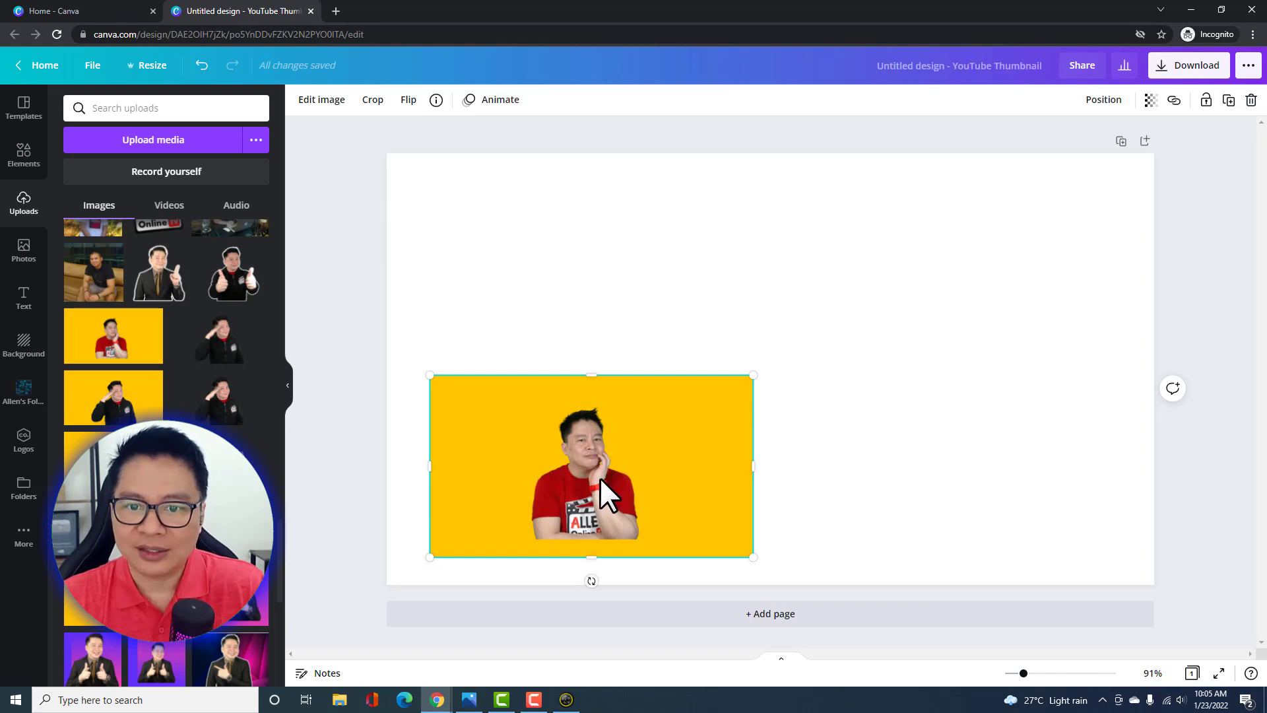
- Duplicate the yellow photo to the right of the original and remove the copy's background with Background Remover
click(1229, 100)
drag(706, 441, 1044, 433)
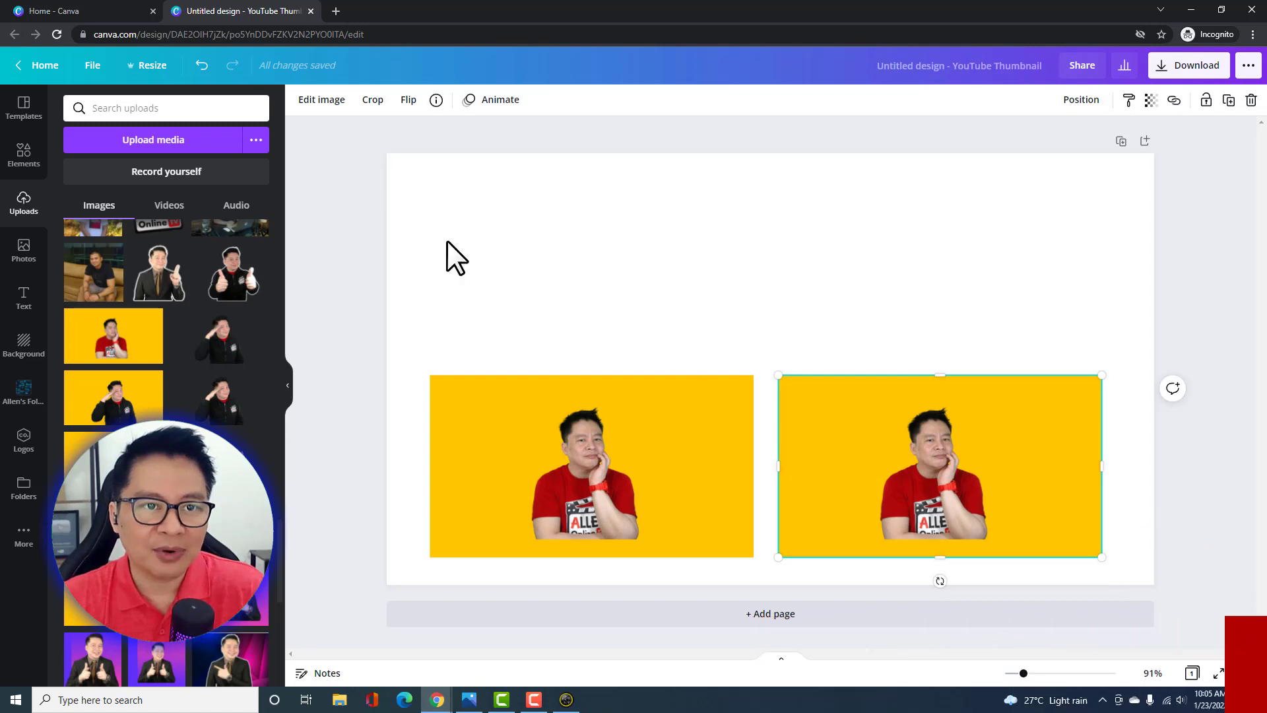
click(313, 100)
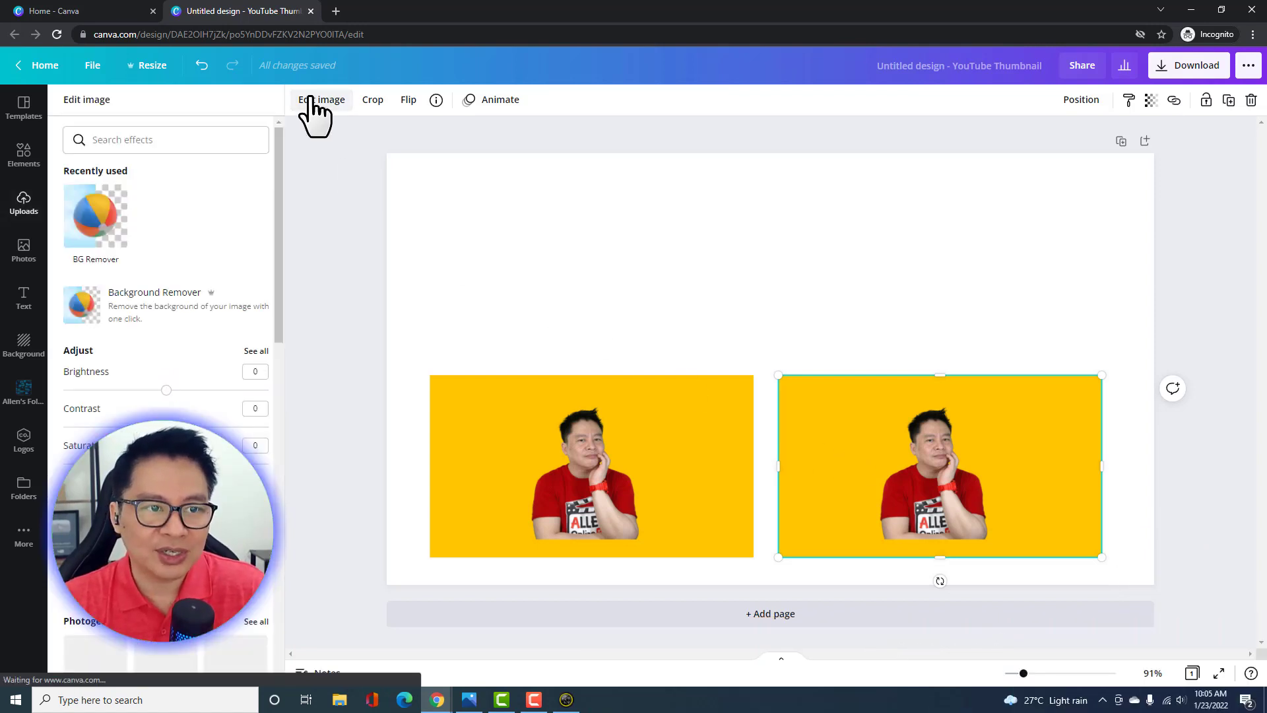
scroll(191, 264, down, 2)
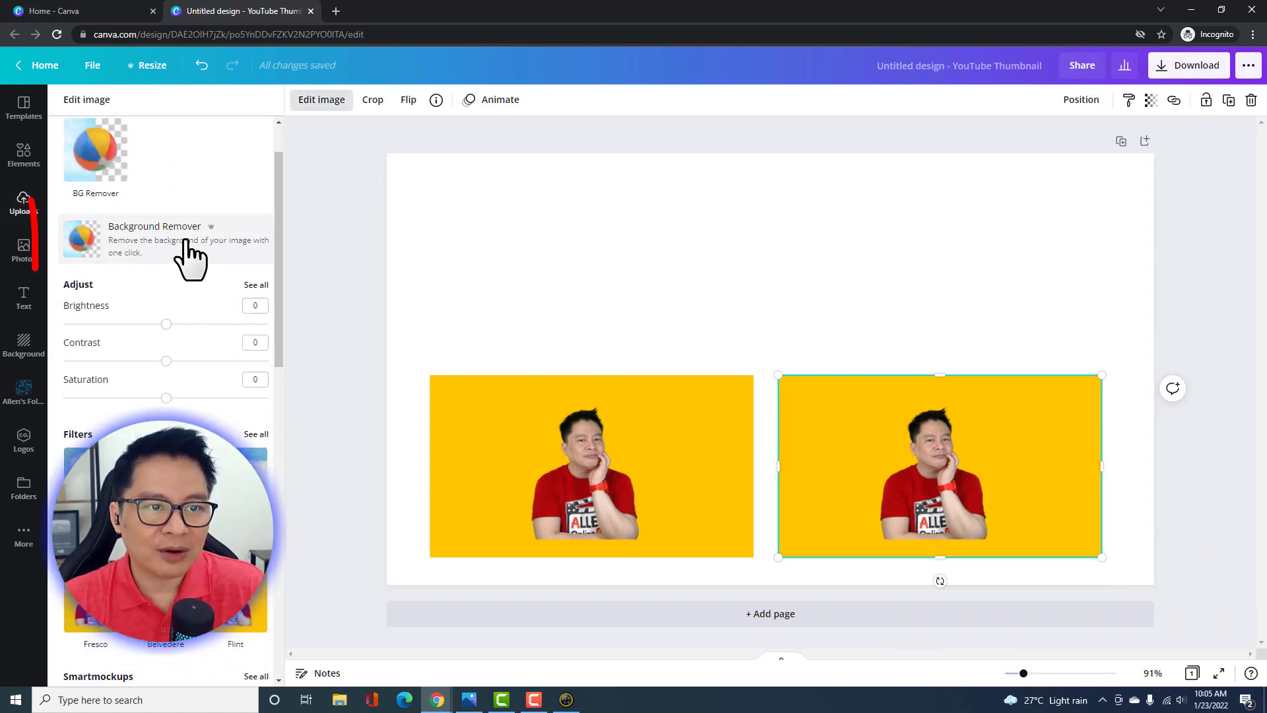
click(158, 241)
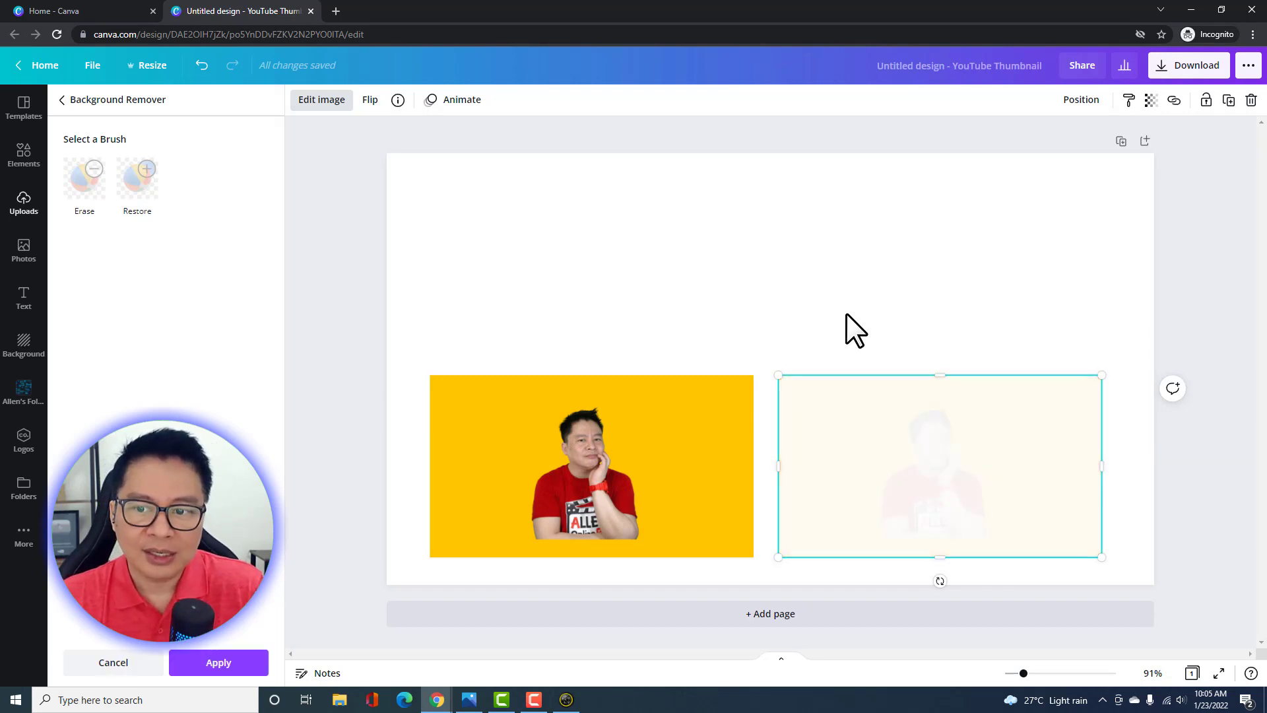
click(886, 445)
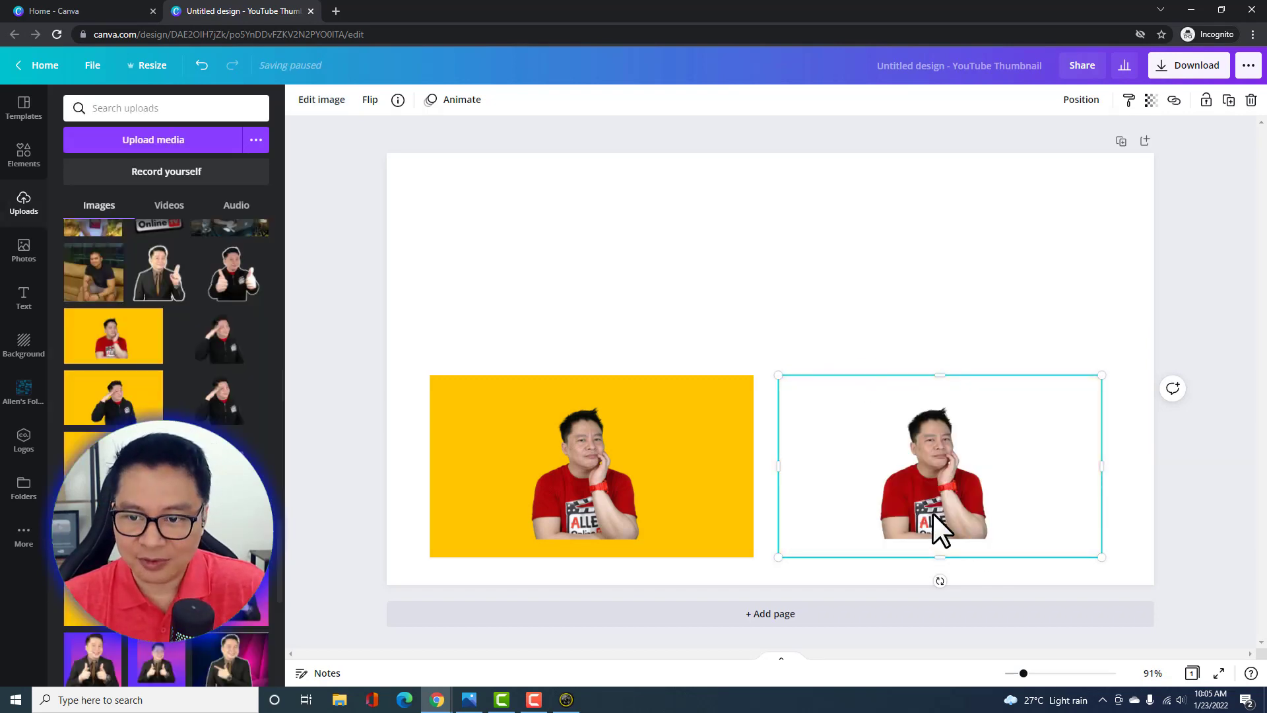
click(925, 308)
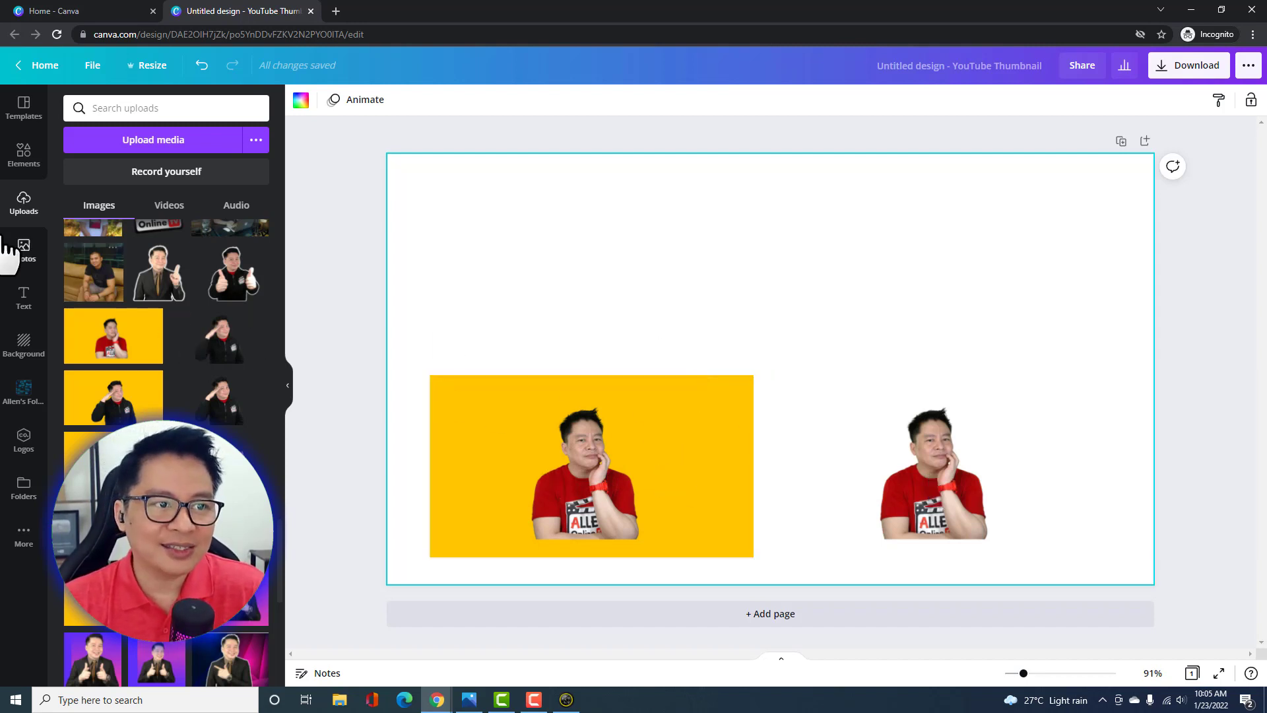
- Search the elements library for "frame"
click(28, 162)
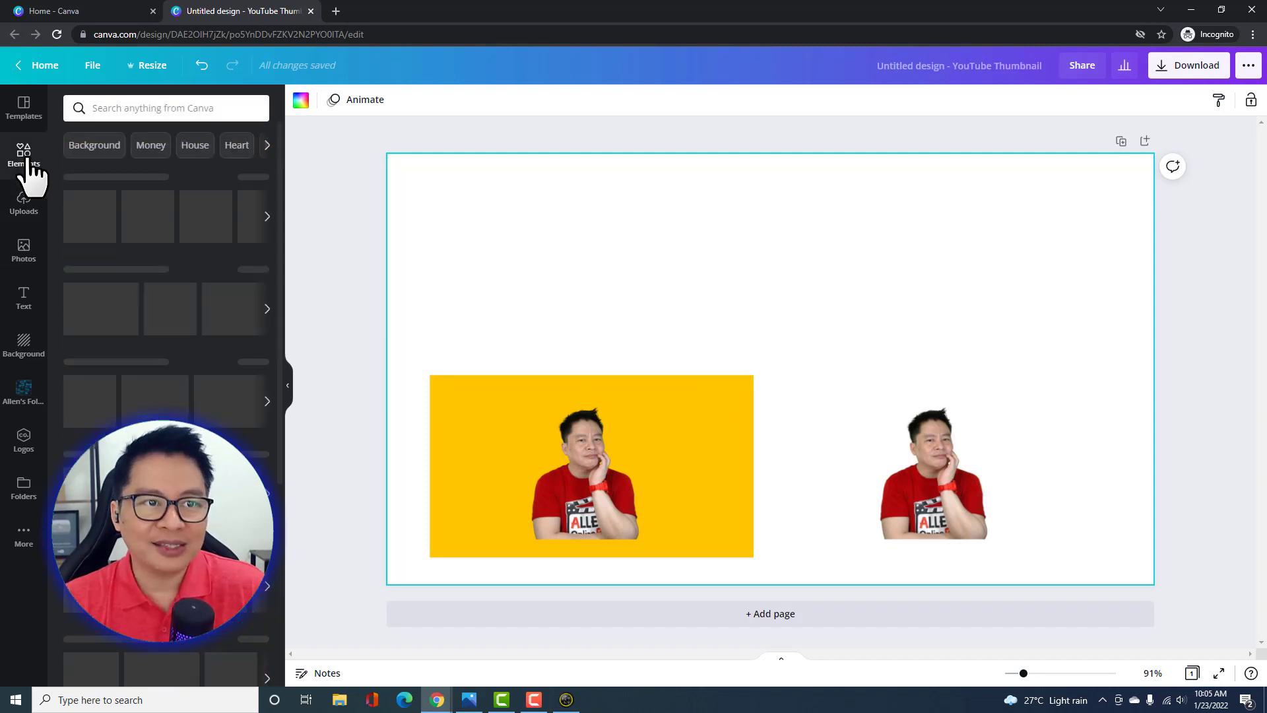
click(156, 110)
text(frame)
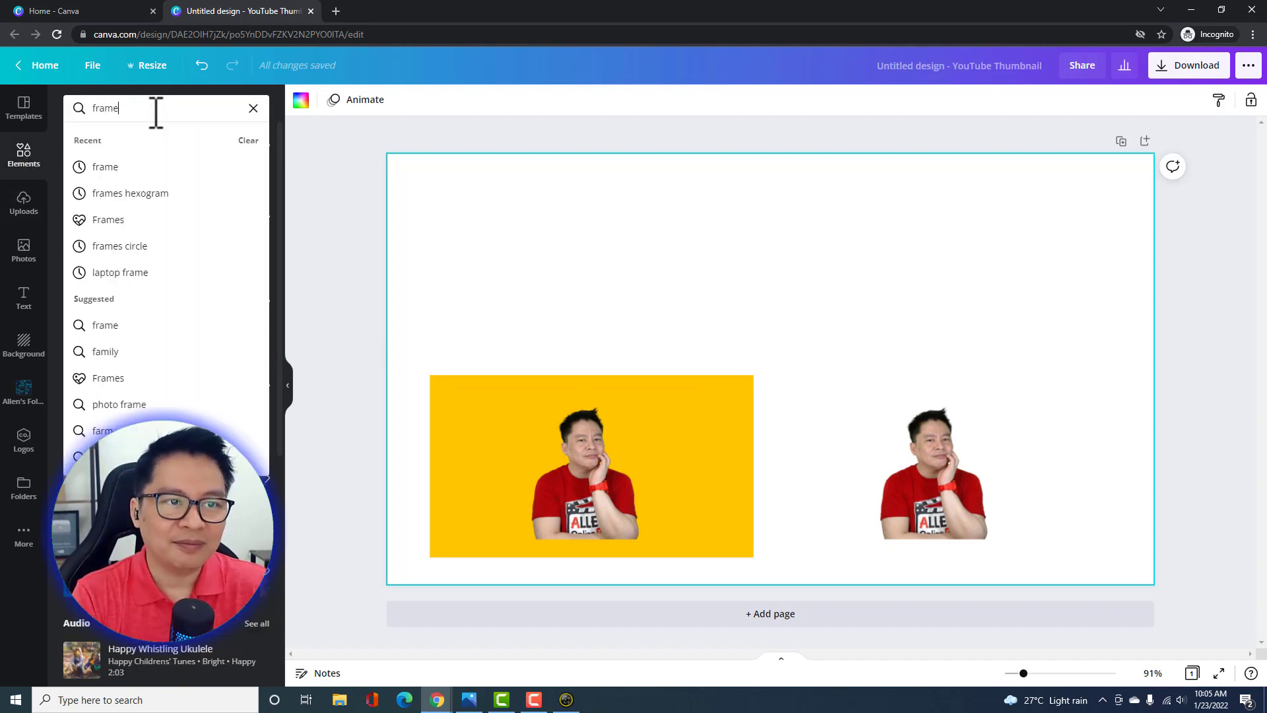
key(Return)
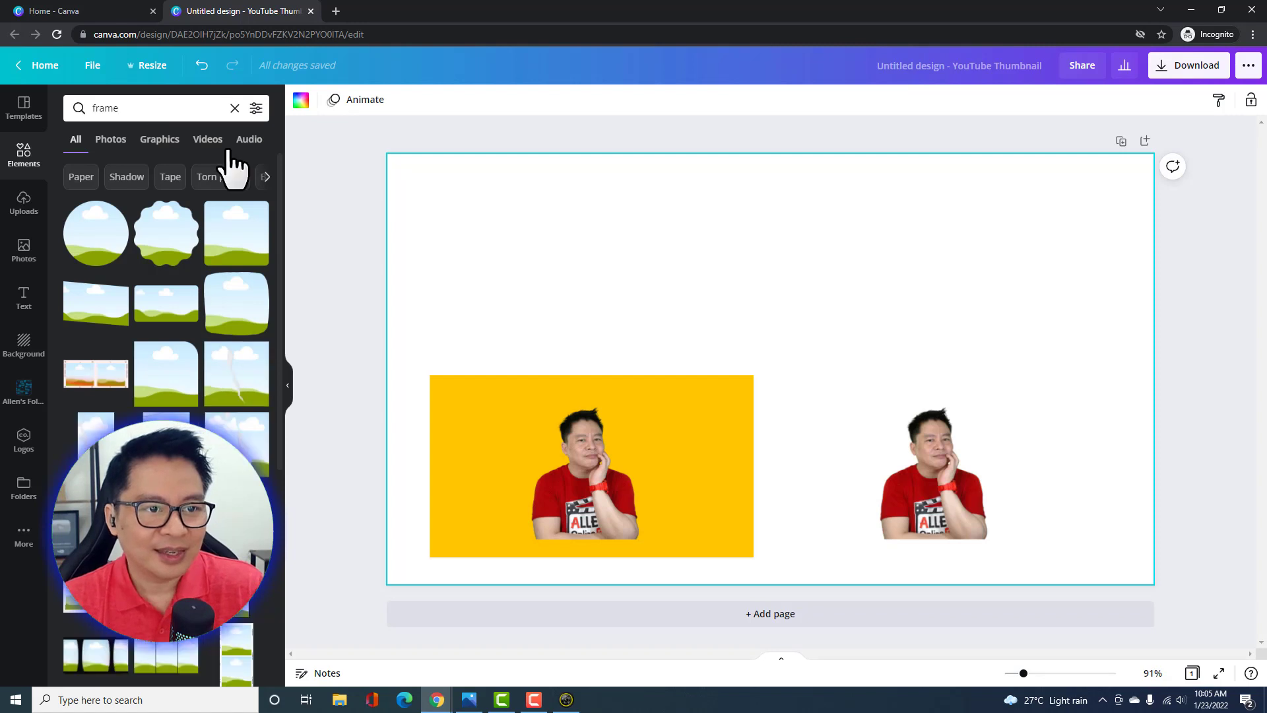
click(81, 248)
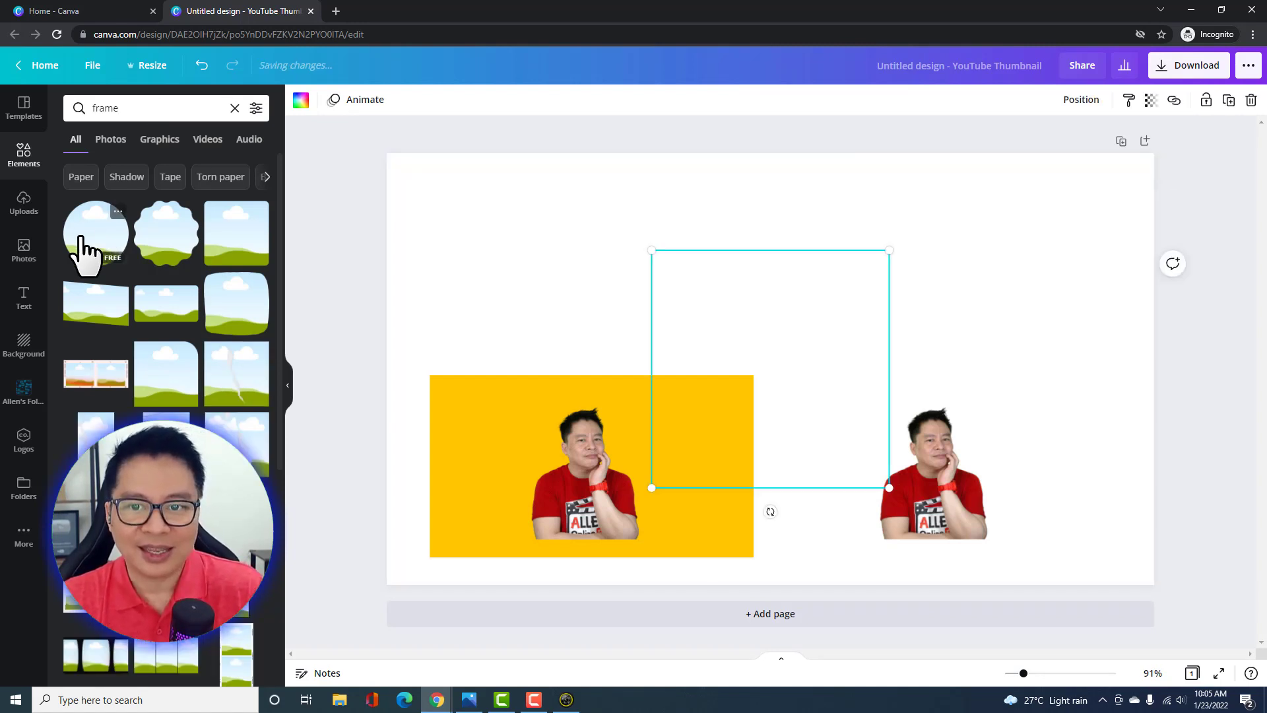
drag(796, 299, 841, 237)
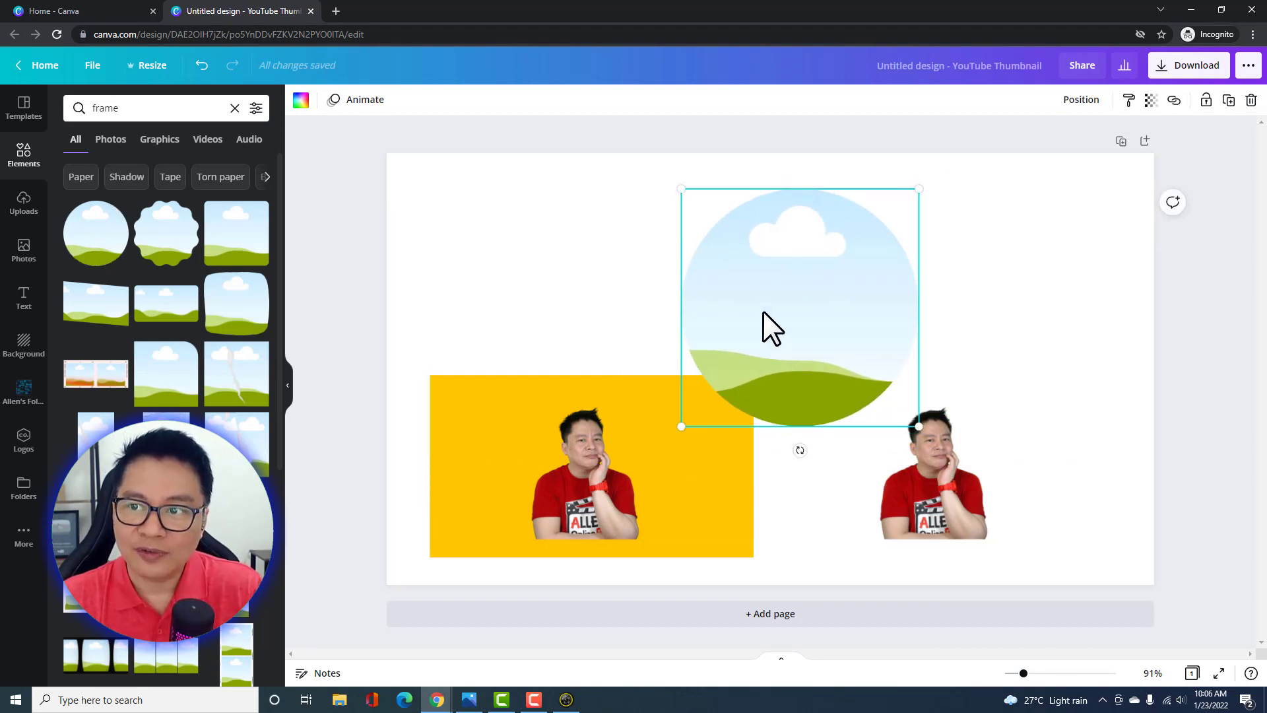
drag(763, 311, 739, 325)
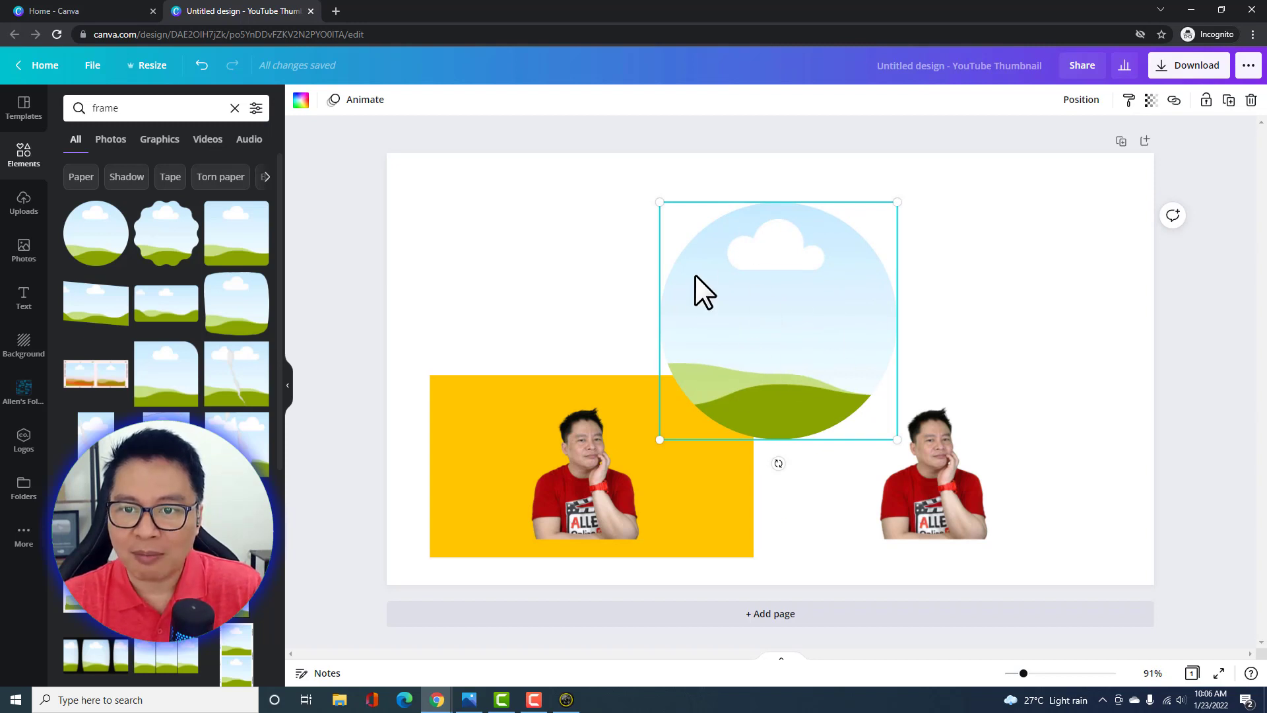
click(1251, 100)
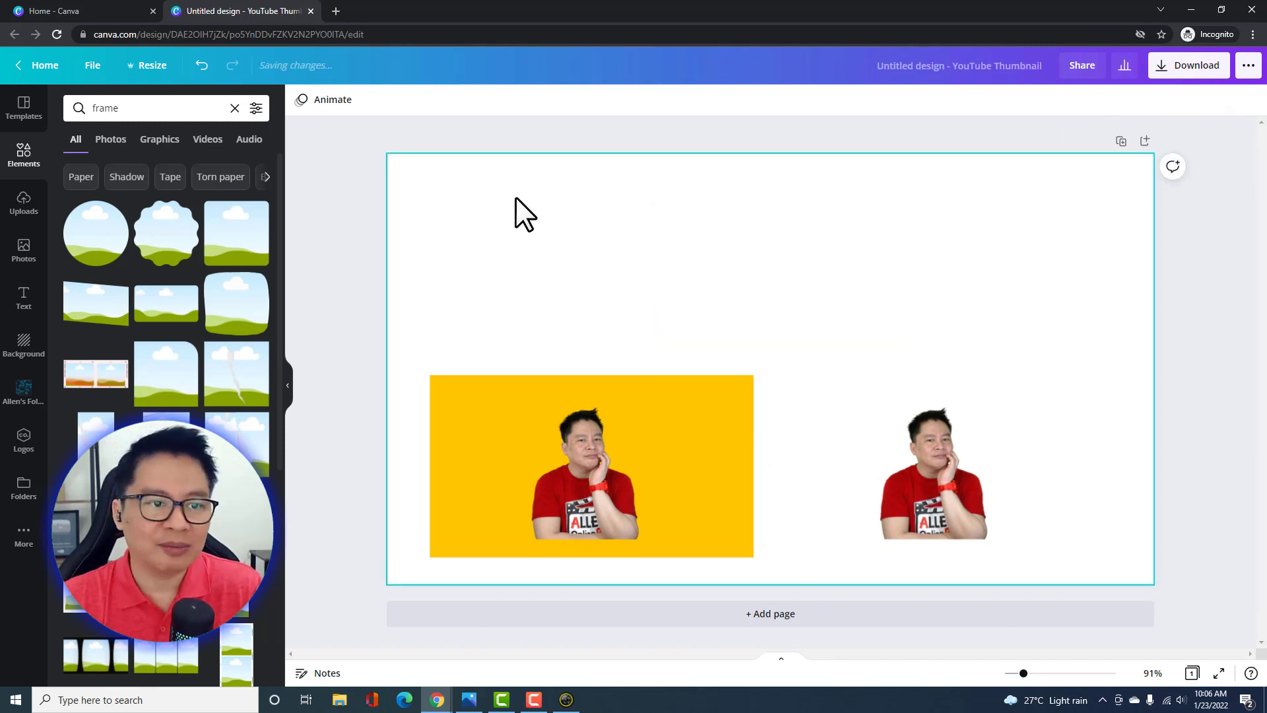
- Add the circular frame with a double ring border from the frame results and place it at the page's upper centre
scroll(147, 346, down, 10)
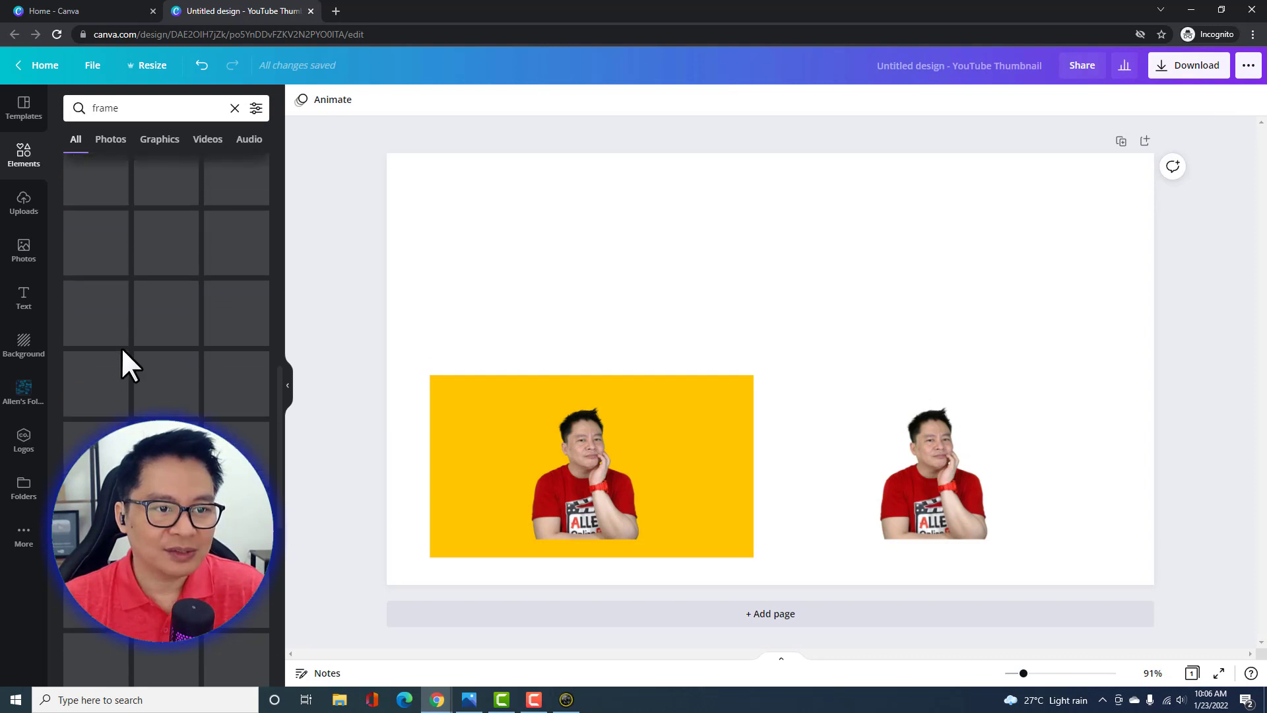
scroll(121, 347, down, 5)
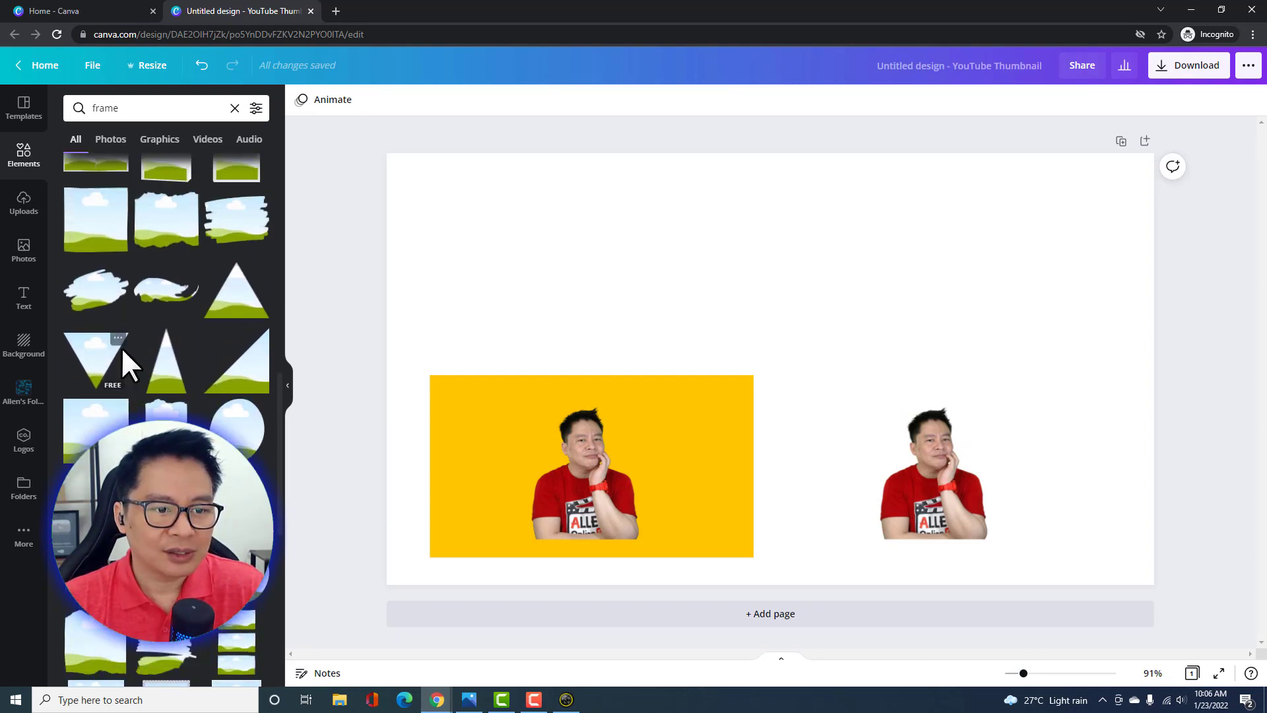
scroll(122, 350, up, 3)
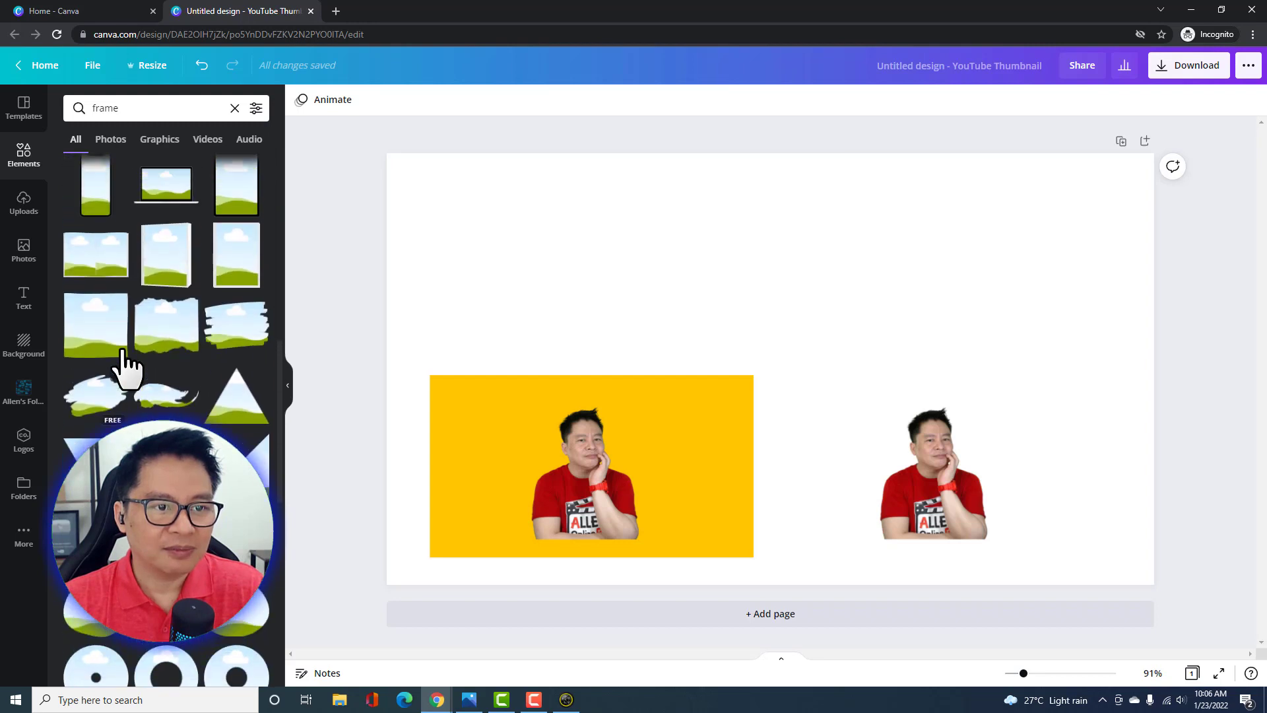
scroll(139, 389, down, 4)
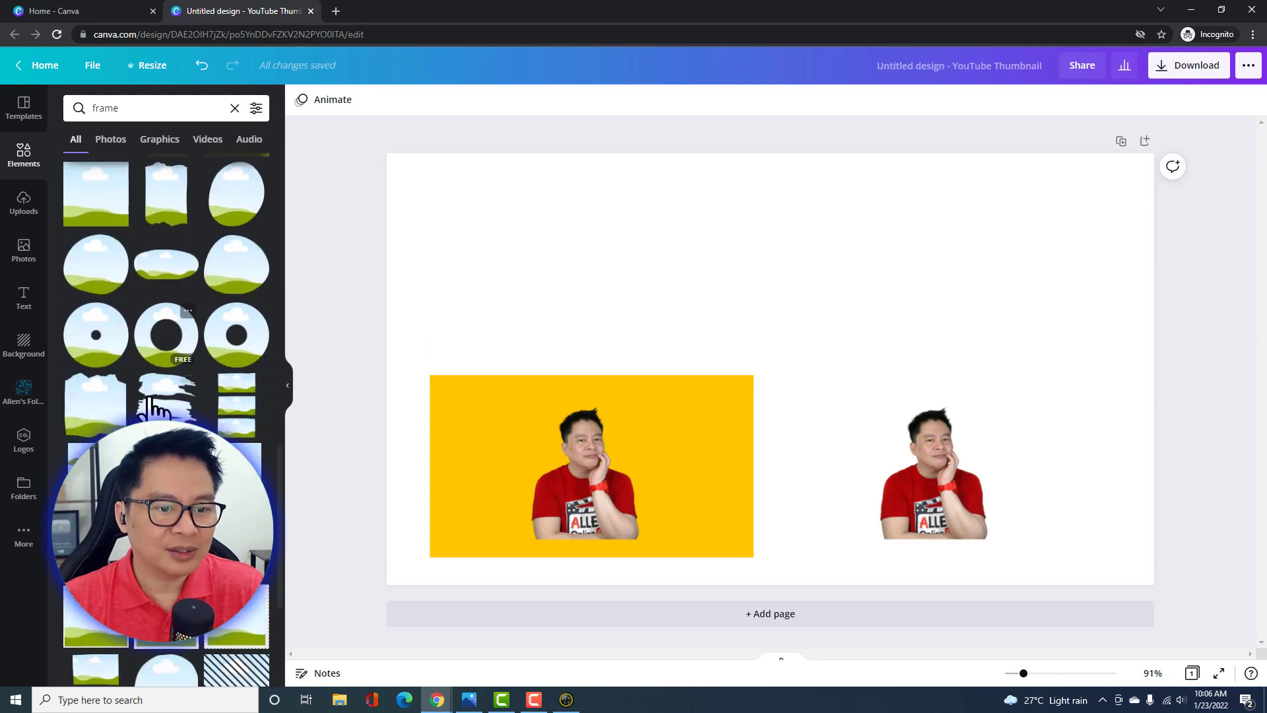
scroll(149, 396, down, 5)
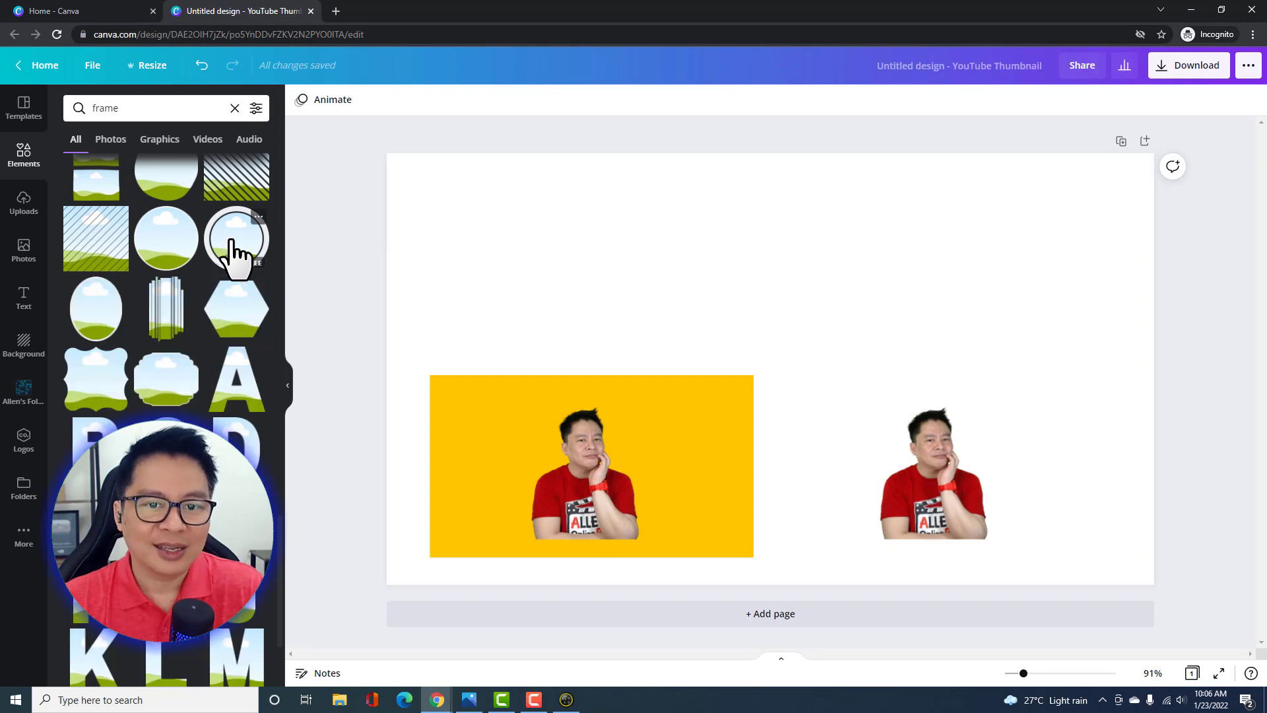
click(228, 254)
drag(796, 389, 735, 320)
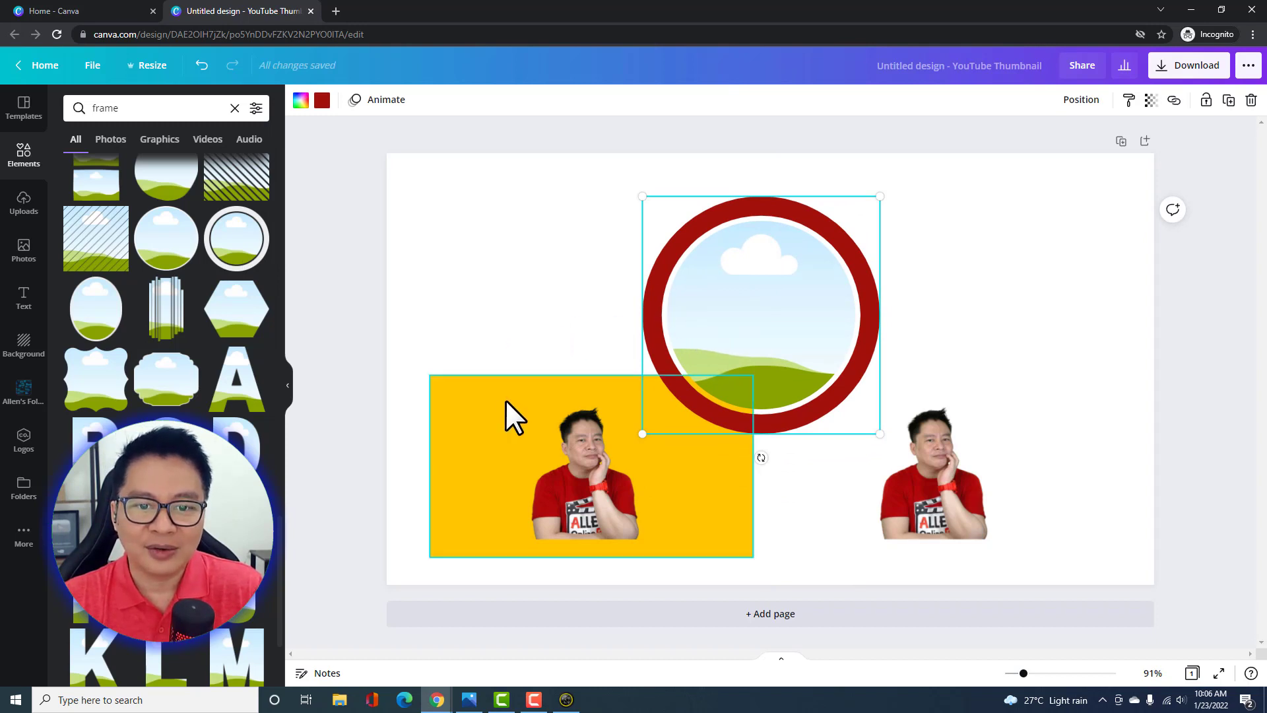
- Recolour the circular frame's dark red ring with the yellow taken from the photo colours and nudge the frame right
click(328, 100)
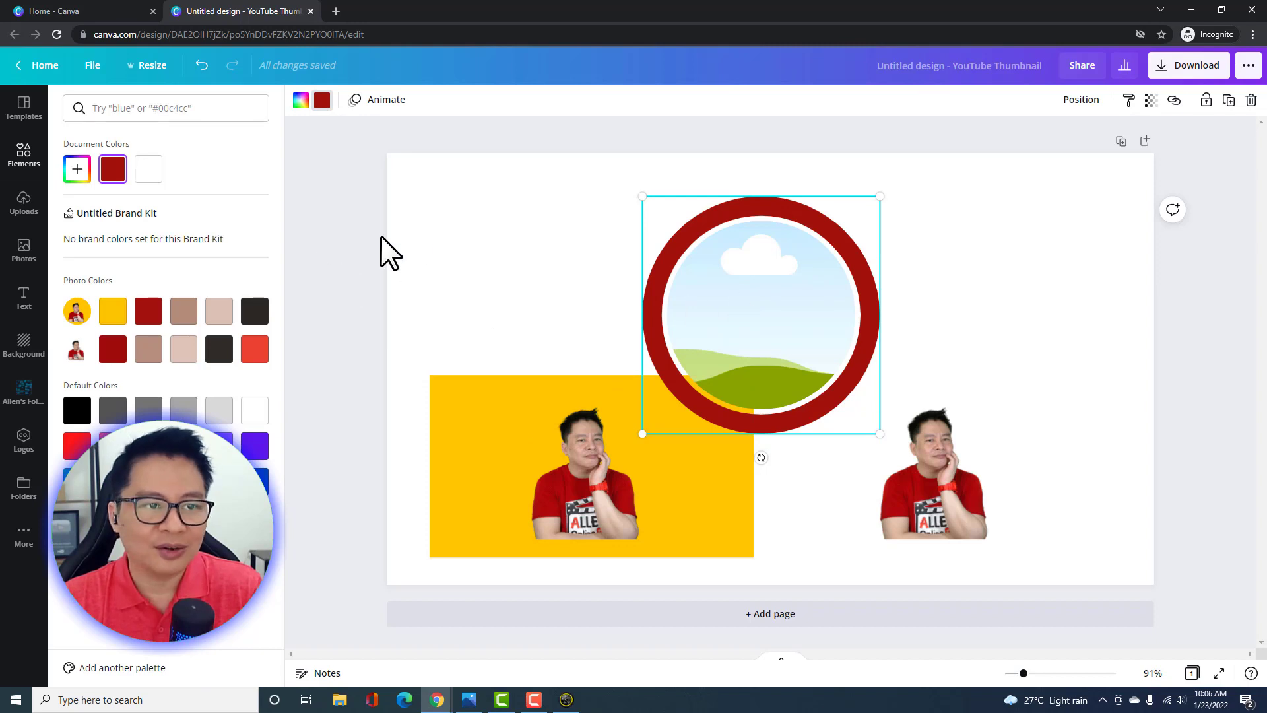
click(111, 312)
click(717, 334)
drag(804, 343, 821, 336)
- Shrink the yellow-background photo in the lower-left corner and move the cut-out portrait to the lower-right corner of the page
drag(595, 436, 581, 438)
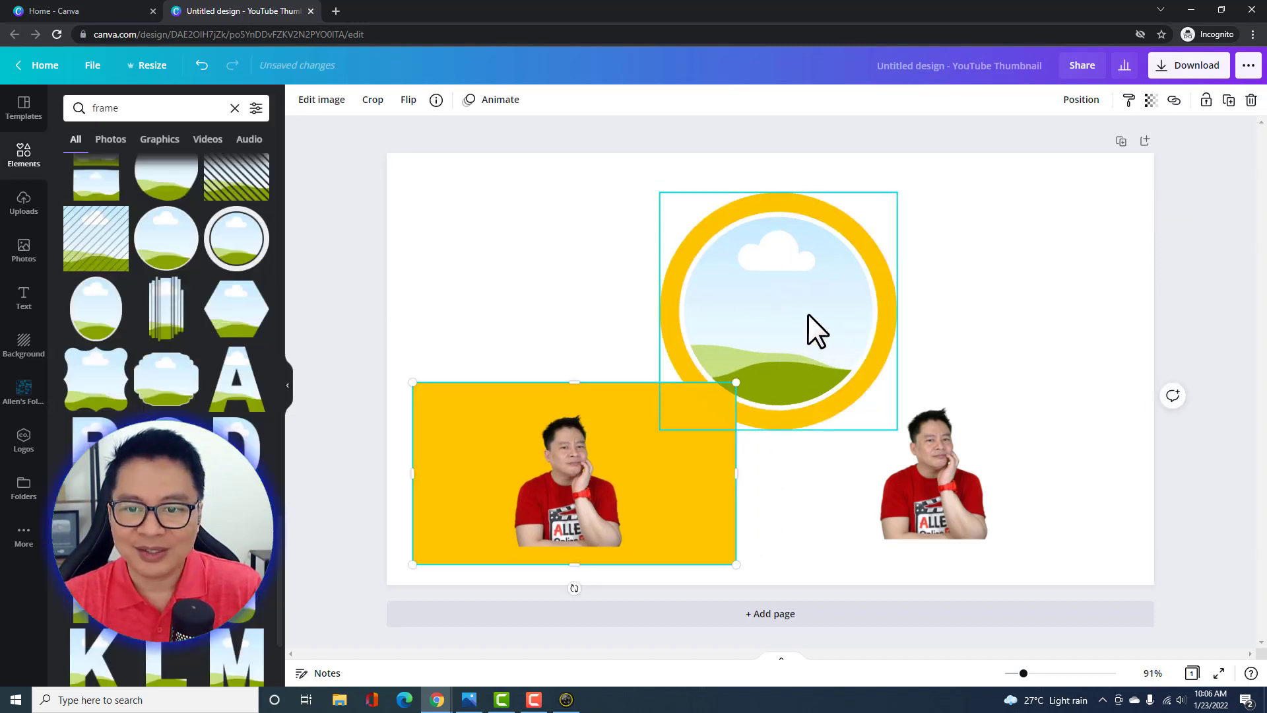
drag(808, 314, 804, 318)
click(722, 393)
drag(739, 375, 700, 402)
click(724, 374)
drag(878, 501, 1016, 534)
- Enlarge the circular frame and position it near the centre of the page
click(786, 409)
drag(863, 457, 920, 512)
drag(780, 398, 768, 371)
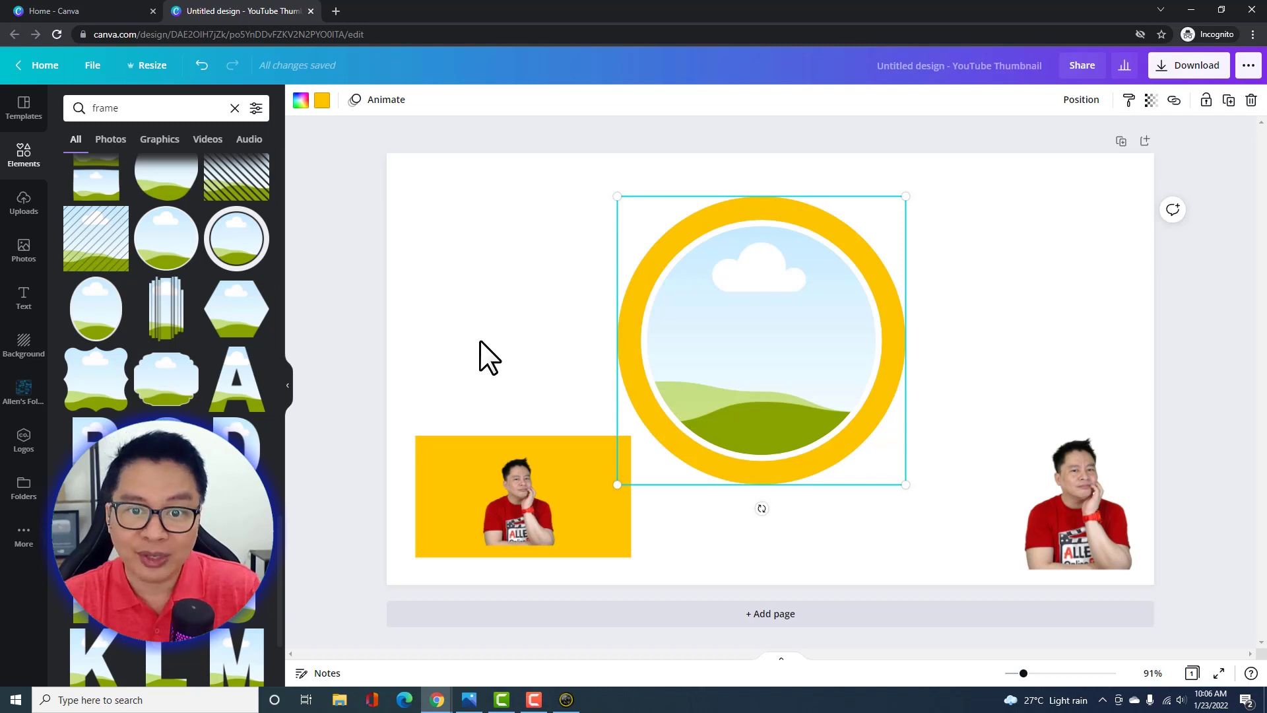
- Bring the yellow-background photo forward and place it inside the circular frame
mouse_move(512, 504)
mouse_down()
mouse_move(502, 512)
mouse_move(539, 425)
mouse_move(596, 383)
mouse_move(591, 413)
mouse_move(500, 511)
mouse_up()
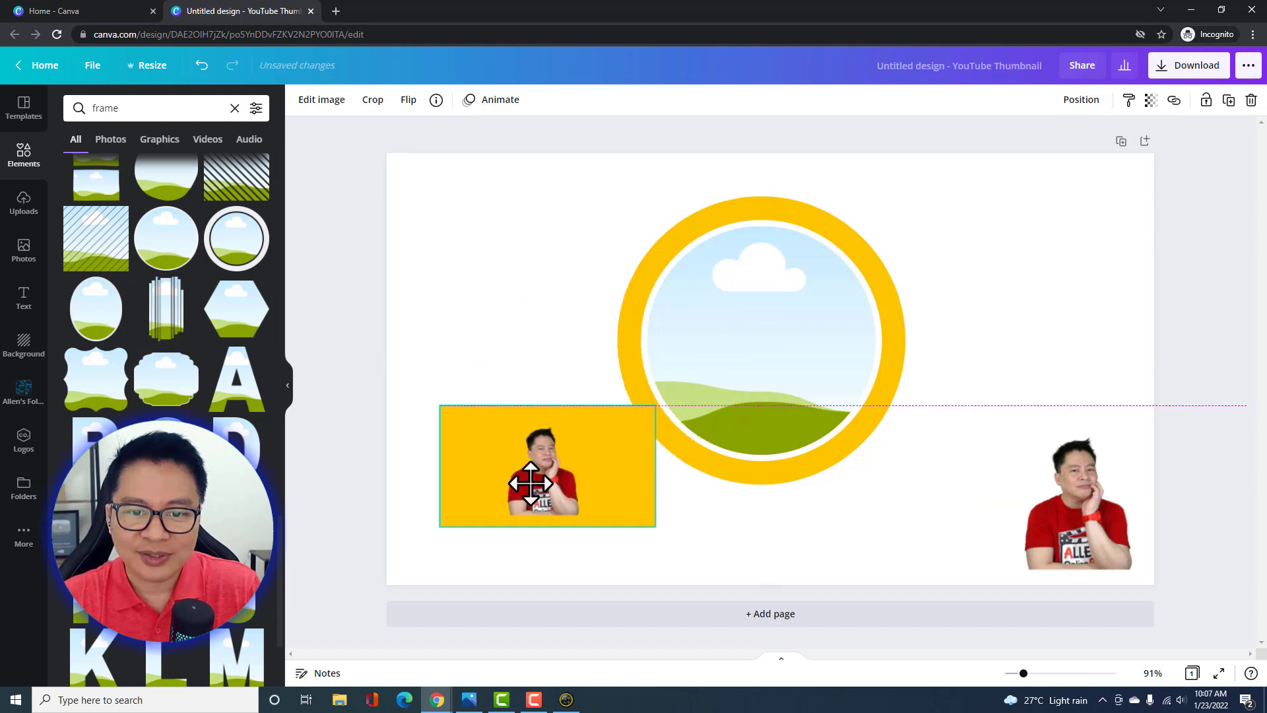
click(1075, 101)
click(904, 142)
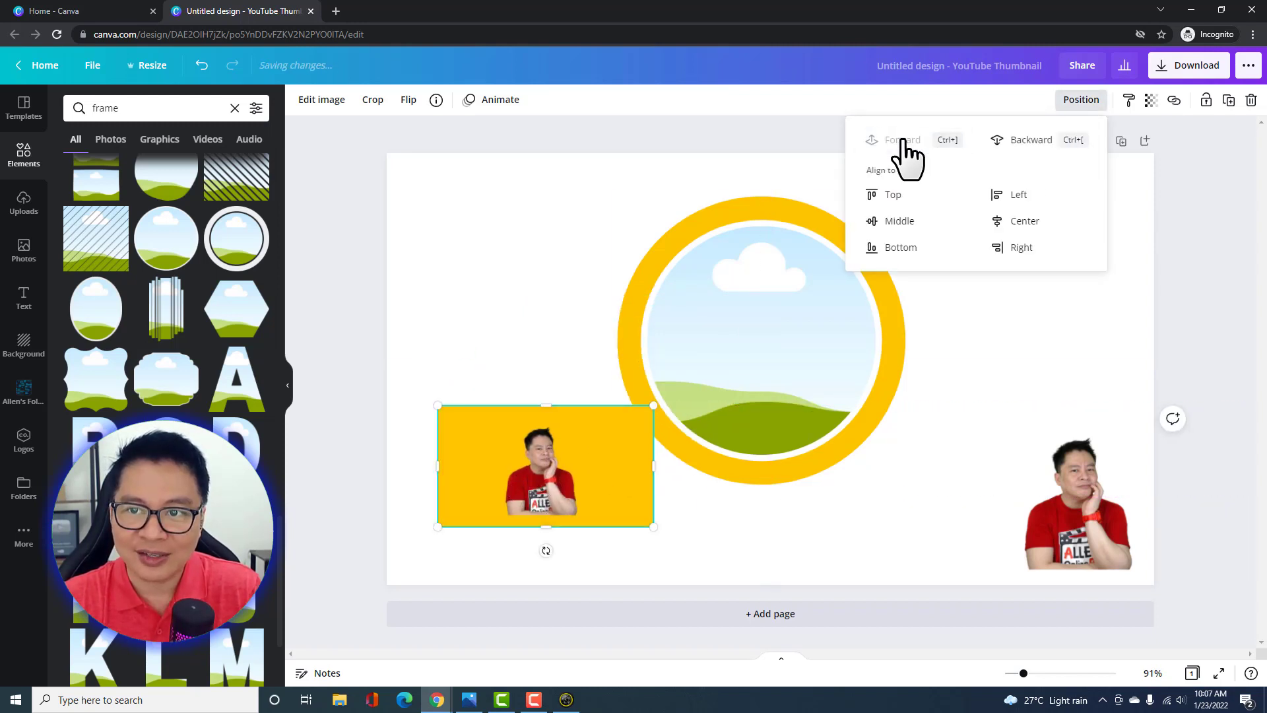
click(546, 334)
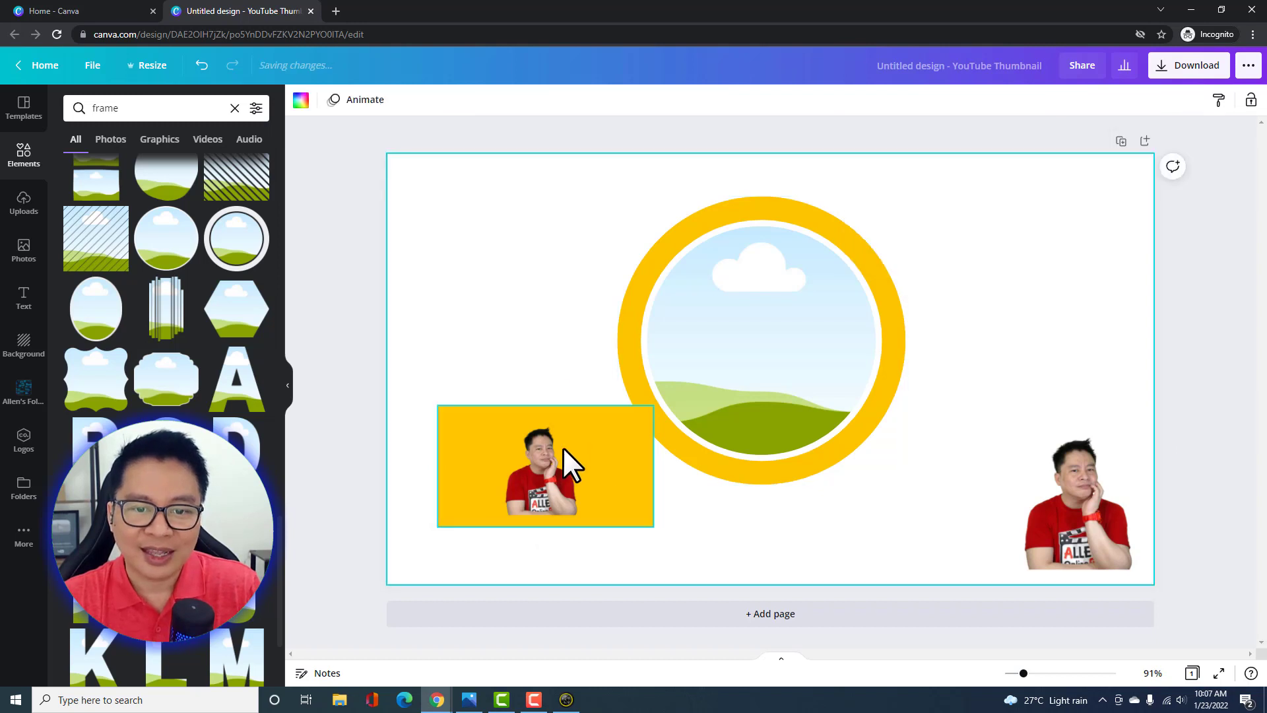
click(529, 479)
drag(528, 479, 727, 388)
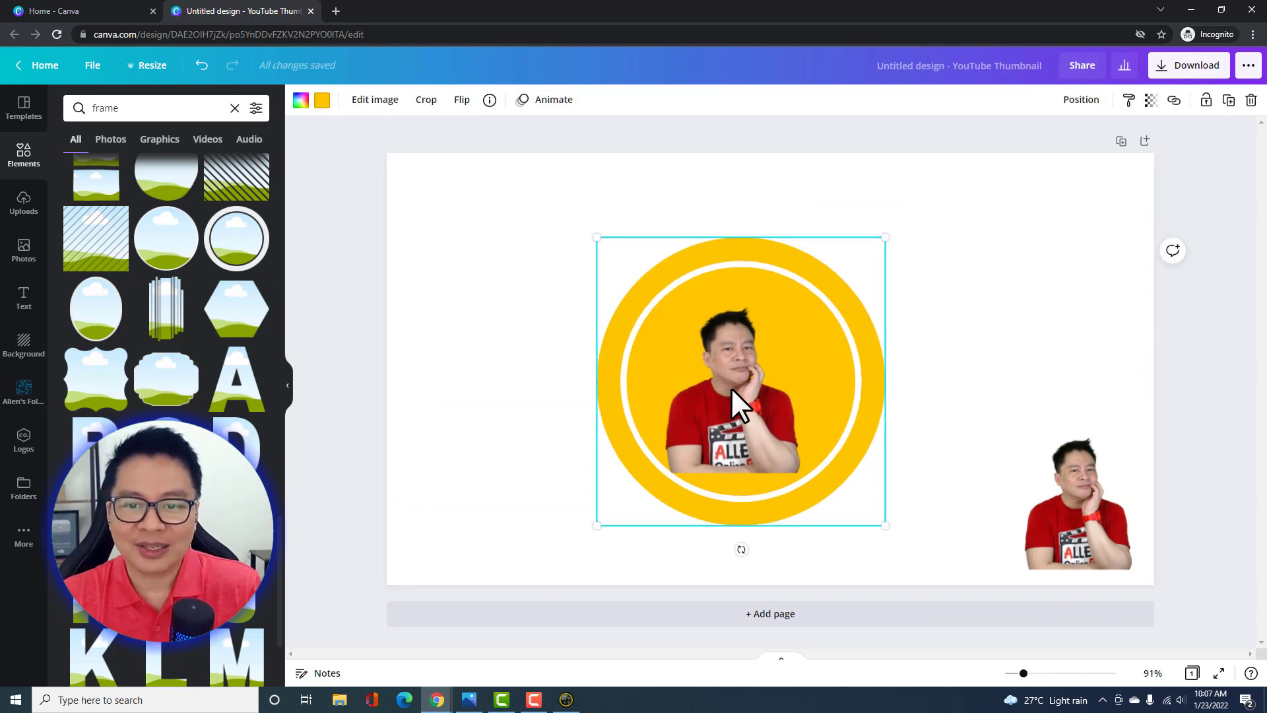
- Enlarge and reposition the photo inside the circular frame so the man's upper body fills the circle, and nudge the frame down
double_click(731, 379)
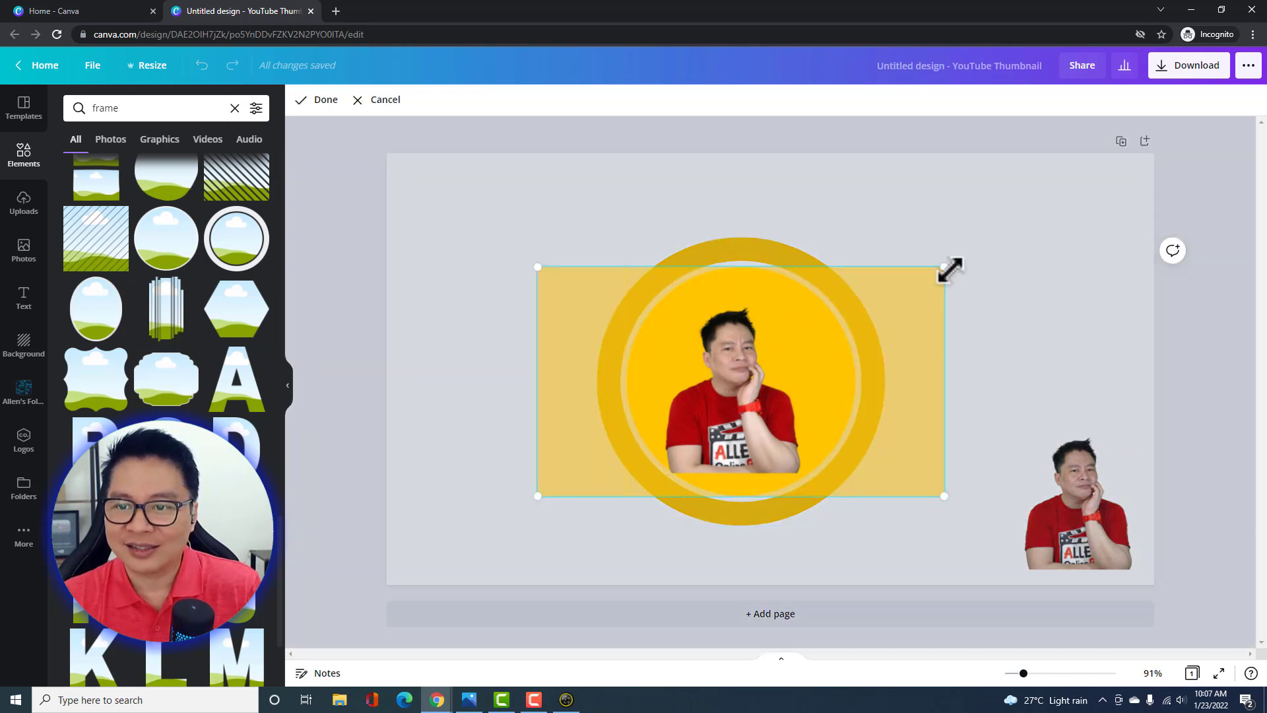
drag(946, 268, 1071, 215)
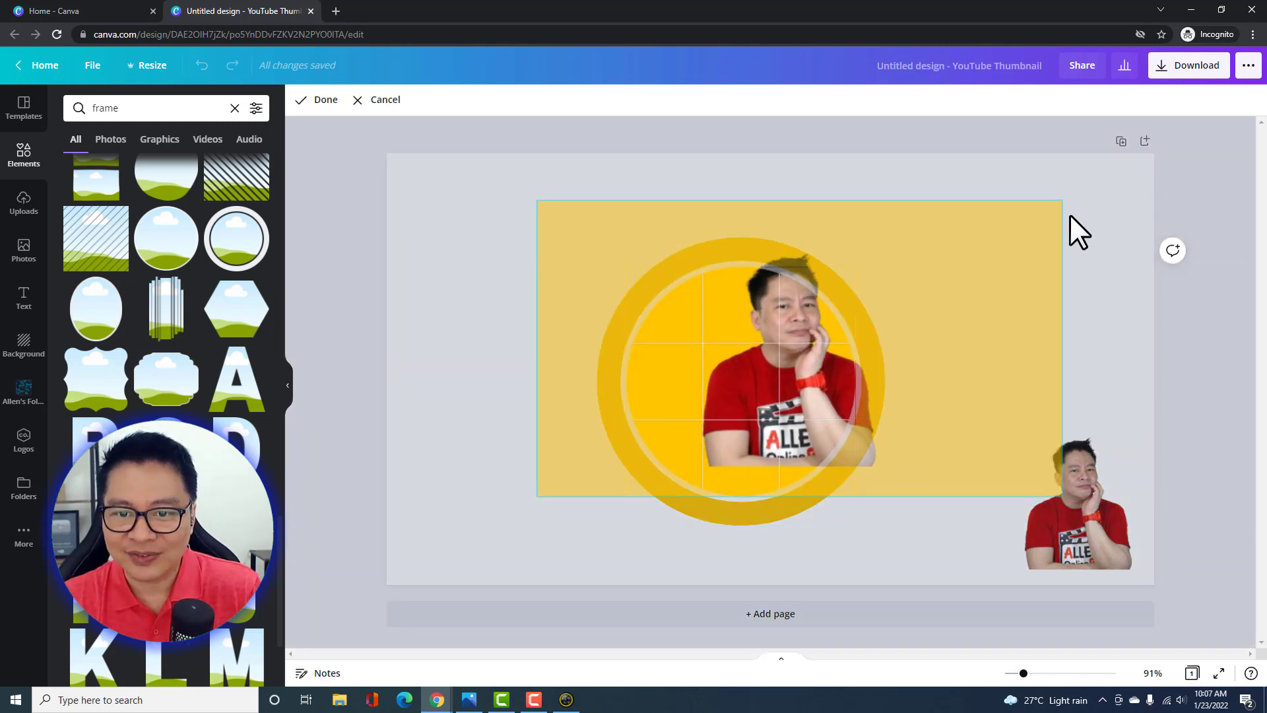
drag(538, 496, 441, 551)
drag(1061, 204, 1132, 161)
drag(757, 394, 726, 390)
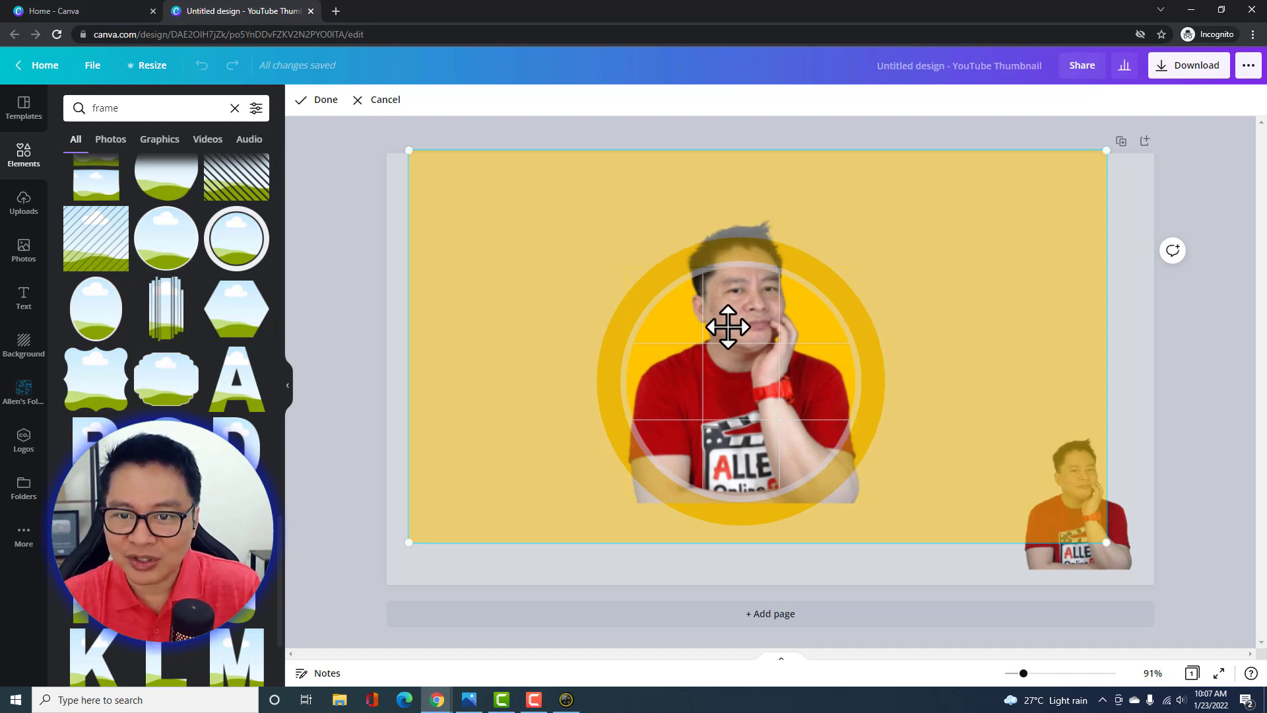
drag(1106, 148, 1150, 126)
drag(772, 334, 746, 339)
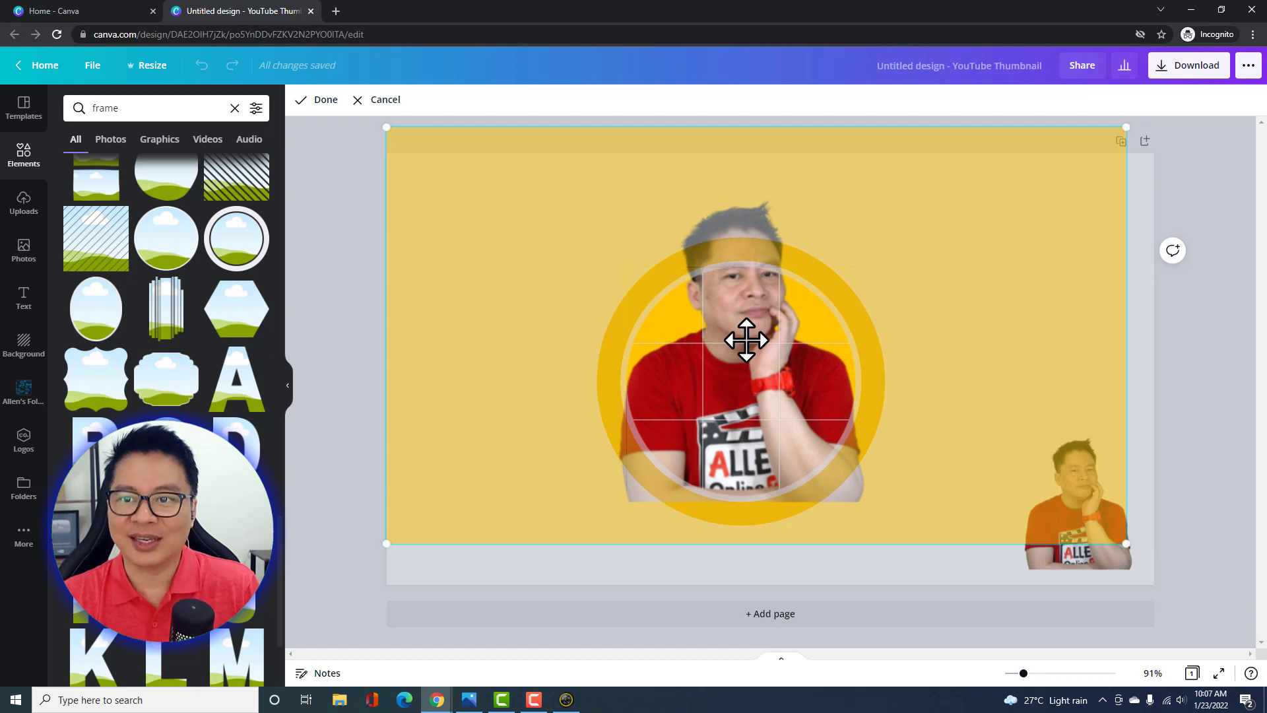
click(373, 347)
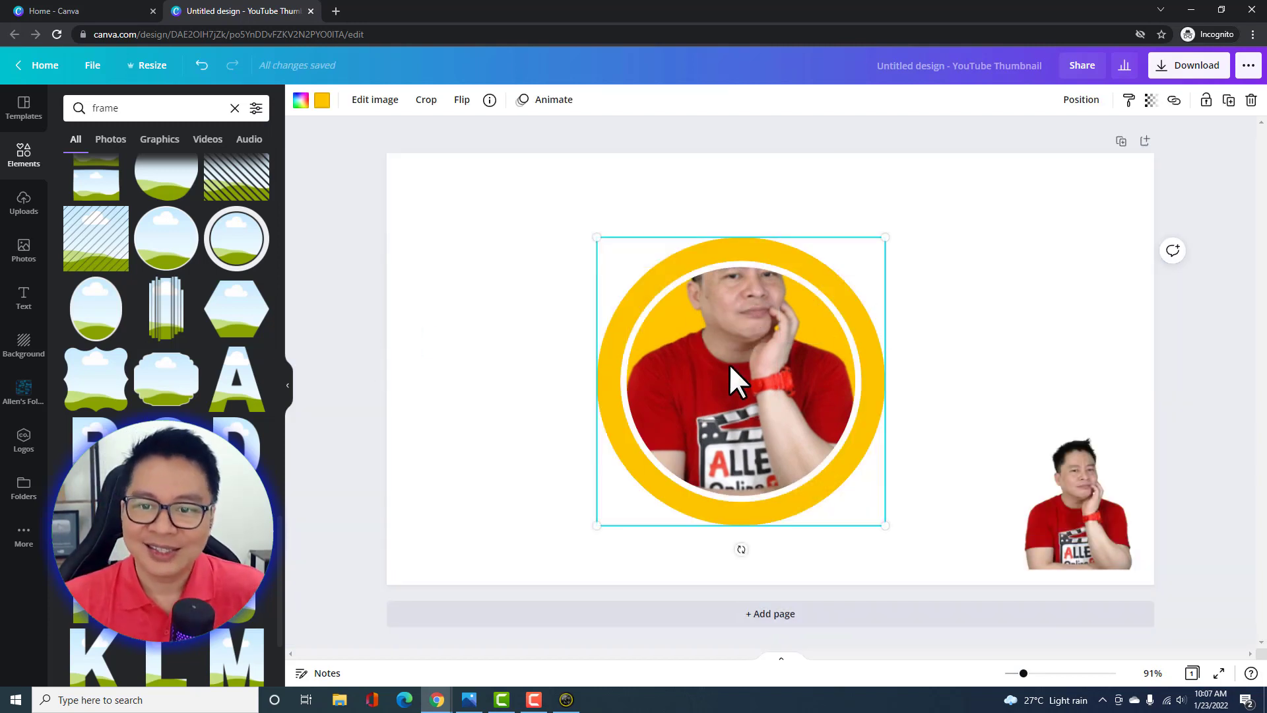
drag(729, 364, 731, 378)
- Move the cut-out portrait beside the circular frame and bring it forward in front of the frame
click(1073, 497)
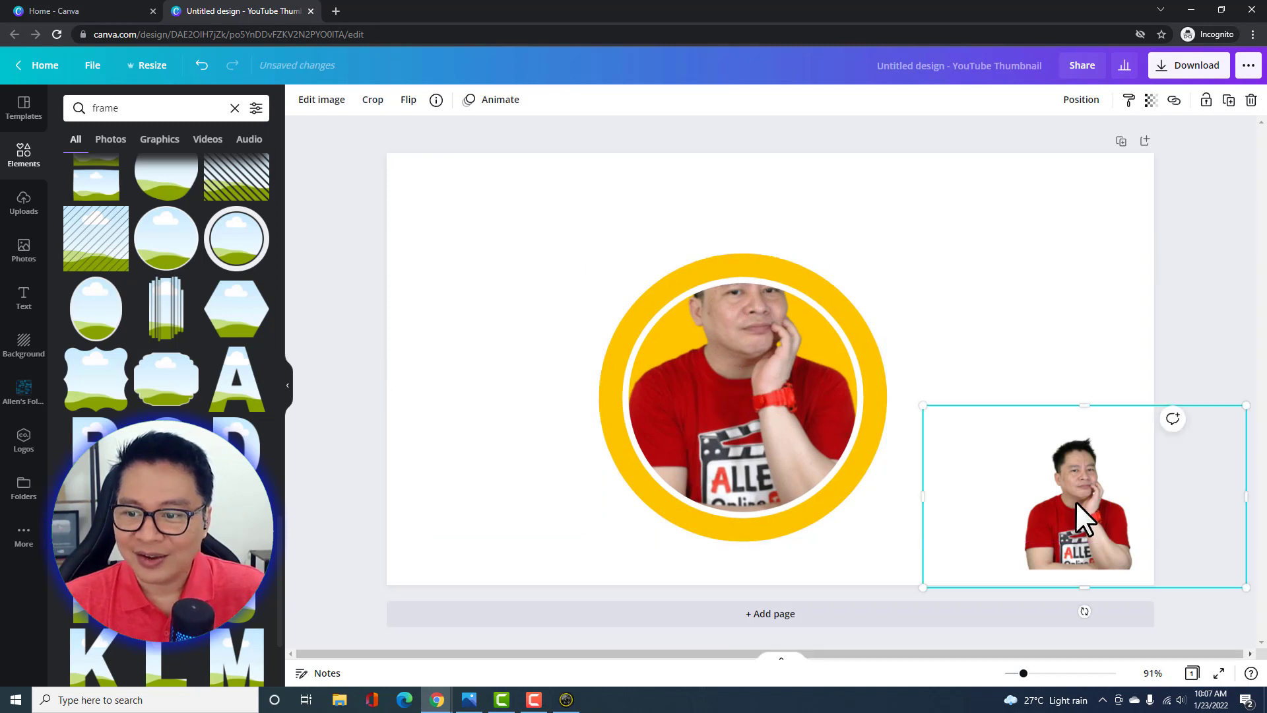
drag(1076, 500, 1038, 385)
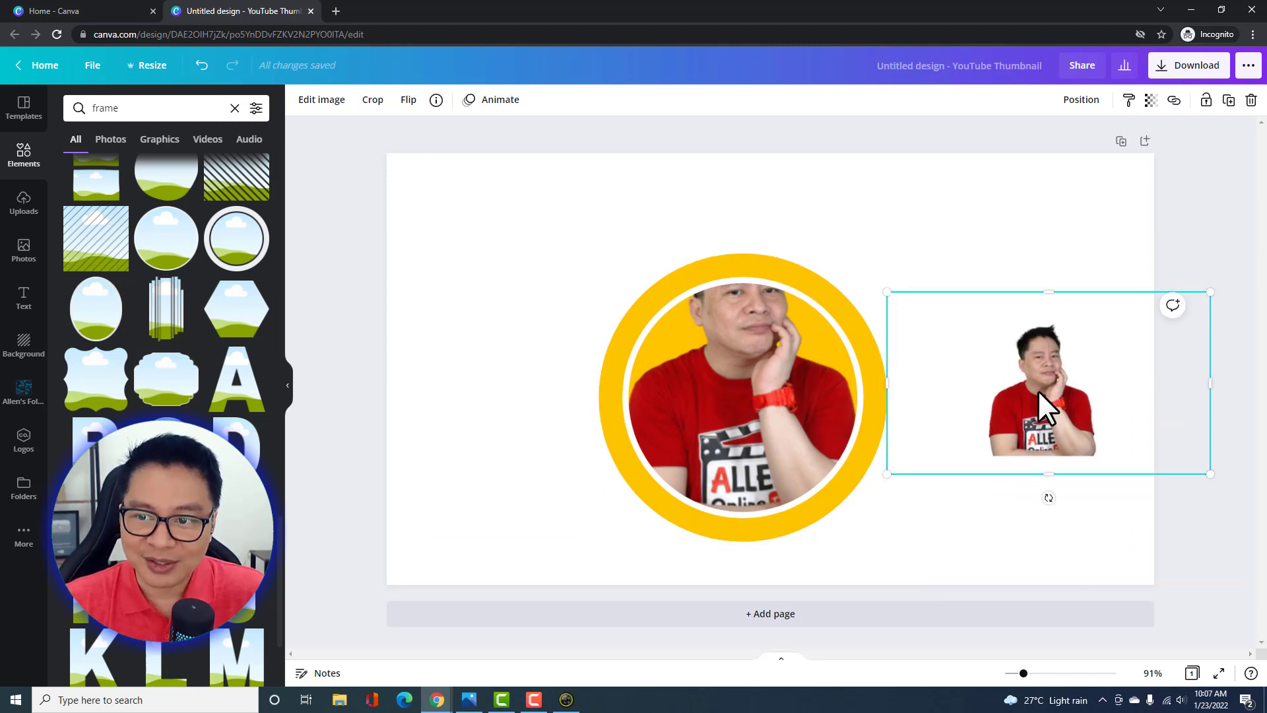
drag(1040, 391, 962, 420)
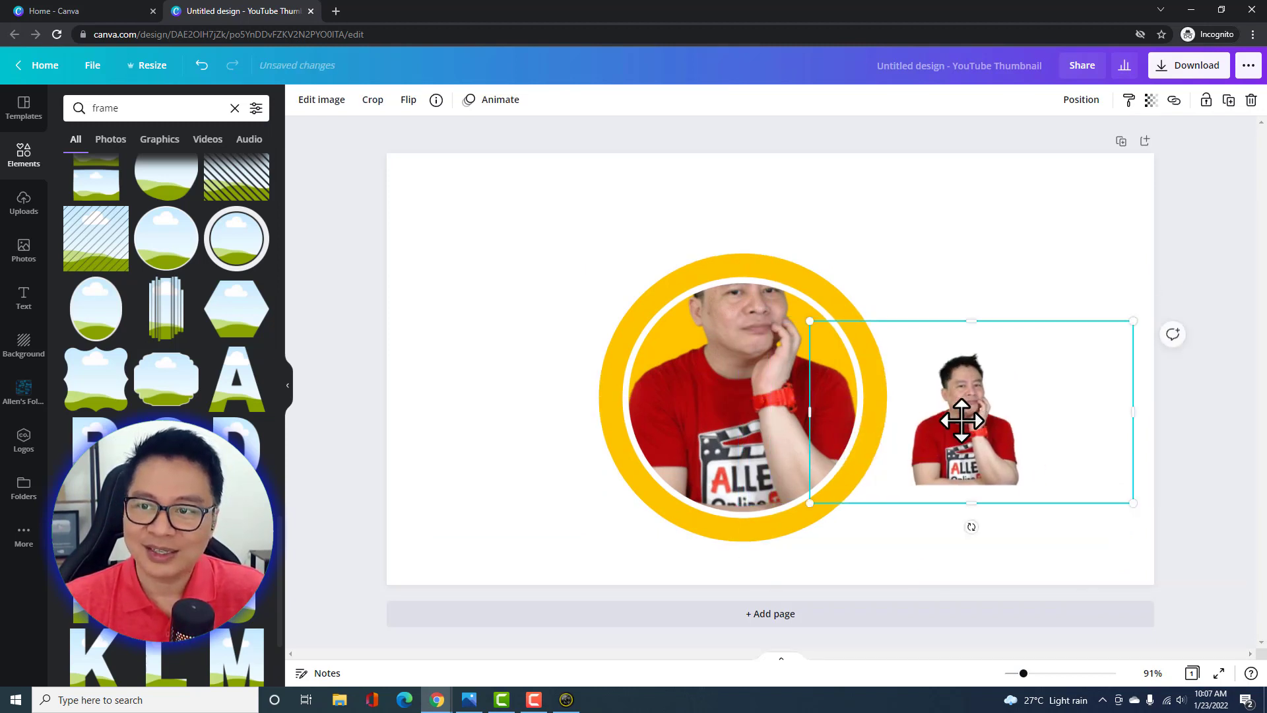
click(1084, 103)
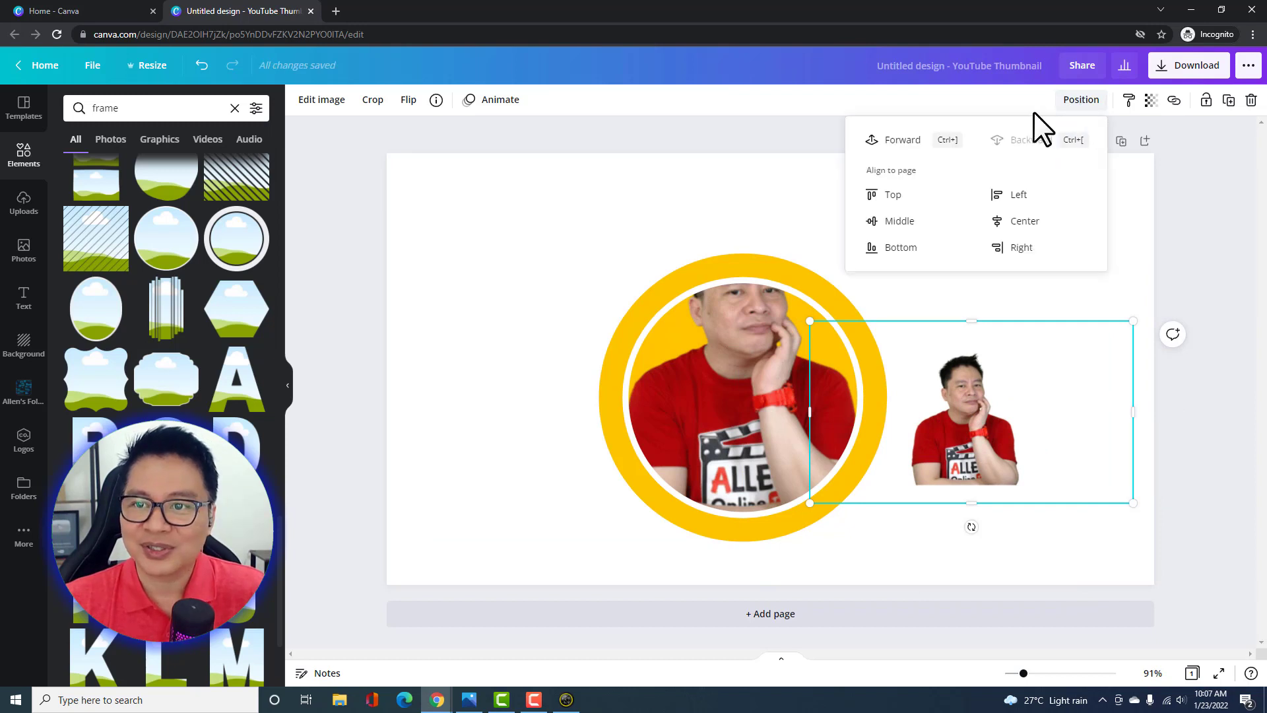
click(893, 141)
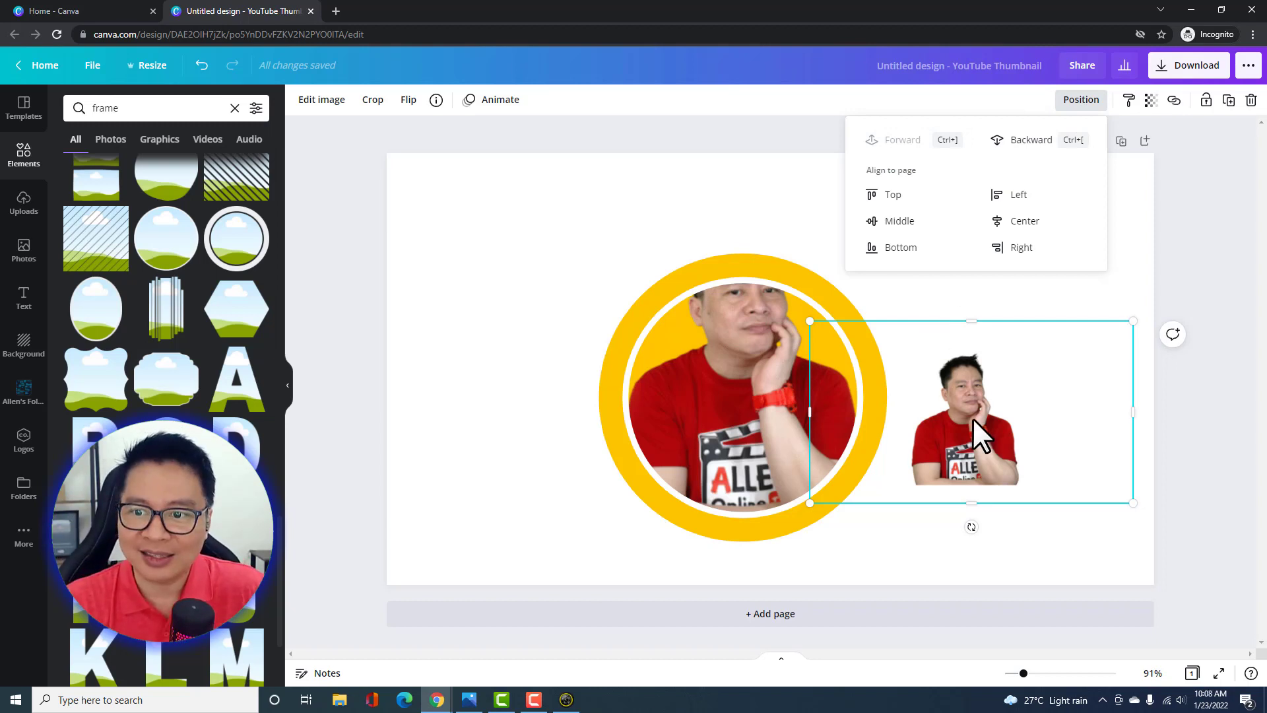
drag(976, 413, 974, 429)
- Enlarge the cut-out portrait and align it over the matching photo inside the circular frame, with the head extending above the ring
drag(807, 336, 615, 226)
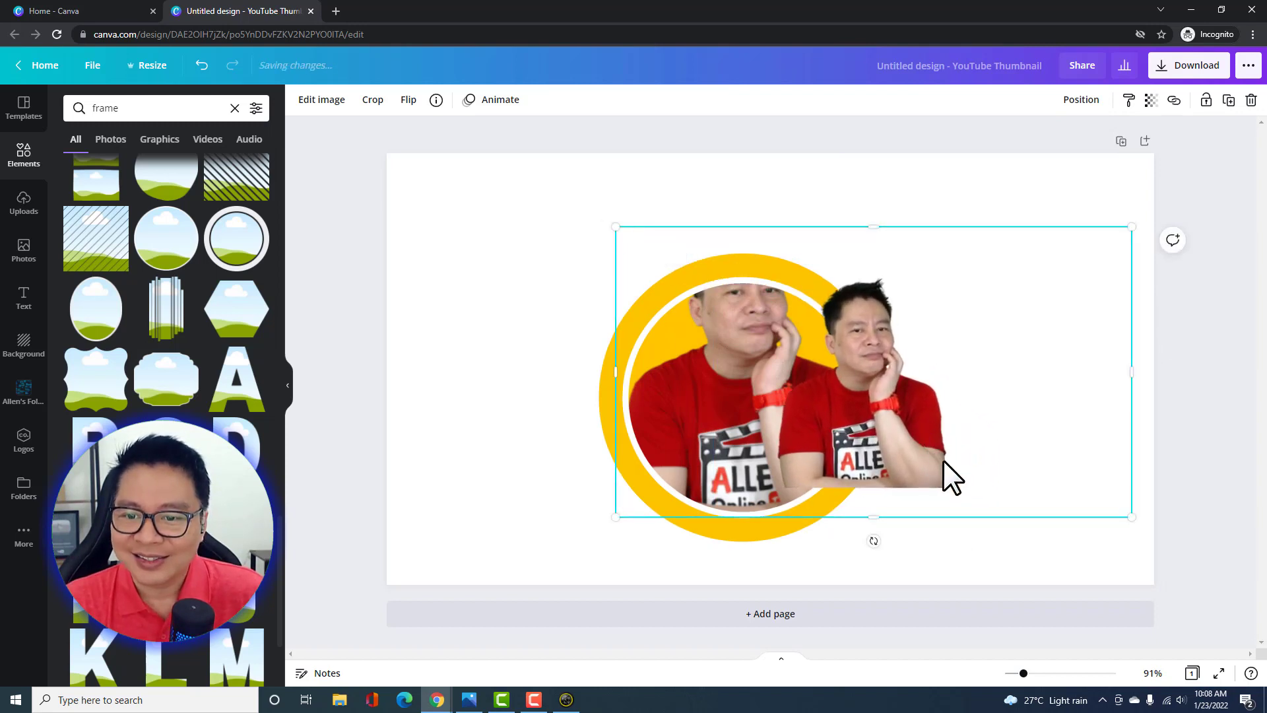
drag(1113, 505, 996, 526)
drag(500, 252, 407, 203)
drag(1016, 200, 1102, 151)
mouse_move(1012, 297)
mouse_down()
mouse_move(1010, 319)
mouse_move(1016, 300)
mouse_up()
drag(416, 155, 401, 150)
drag(1107, 151, 1111, 159)
click(972, 226)
drag(1112, 158, 1121, 153)
drag(404, 159, 393, 152)
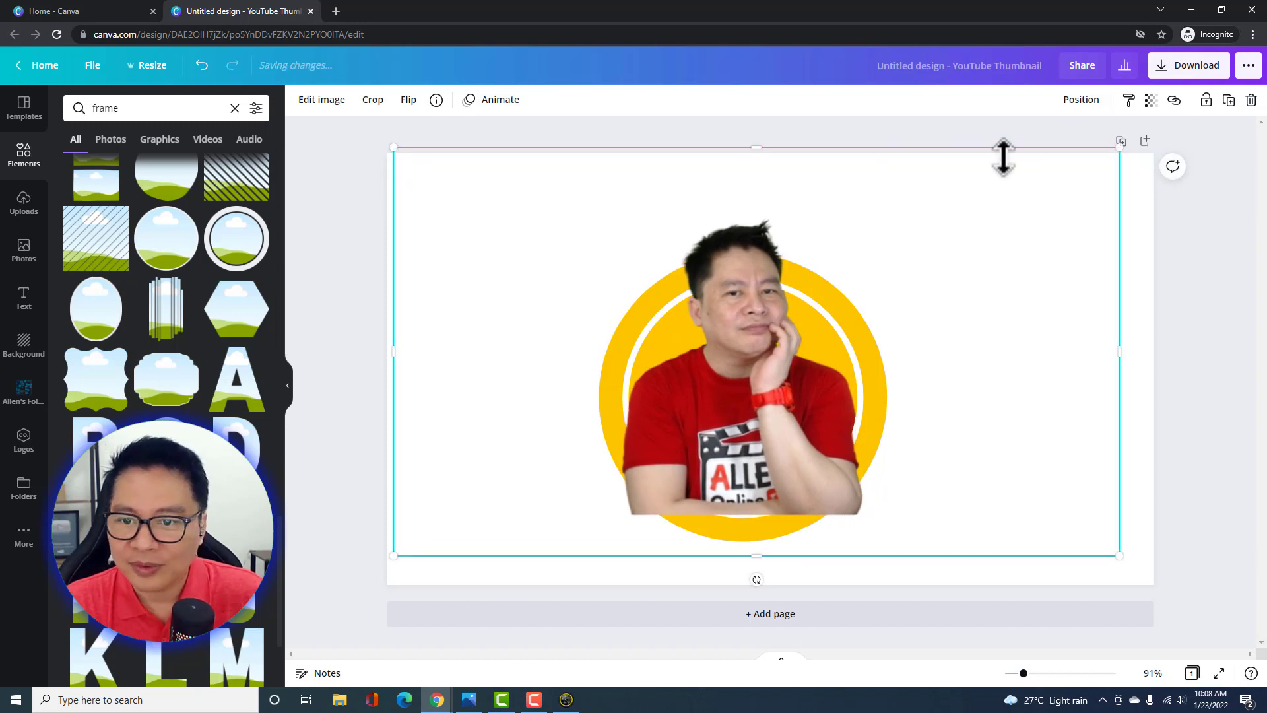
drag(1120, 149, 1124, 145)
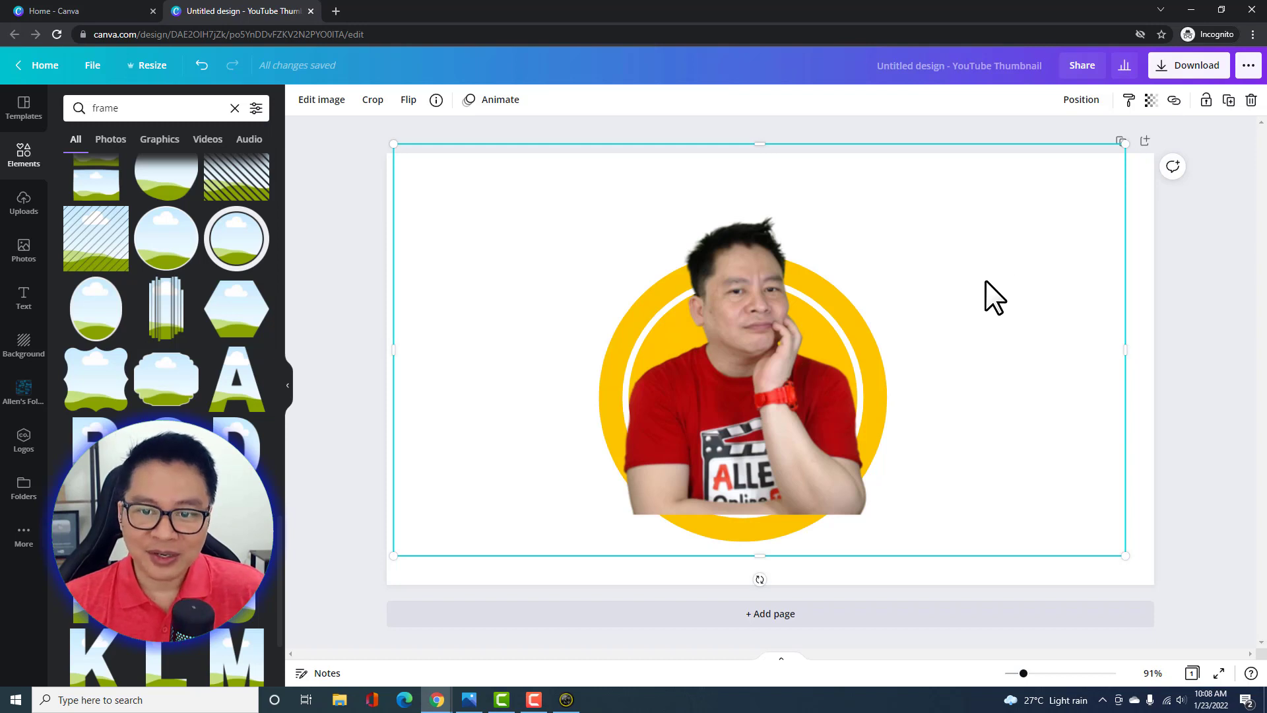
click(358, 366)
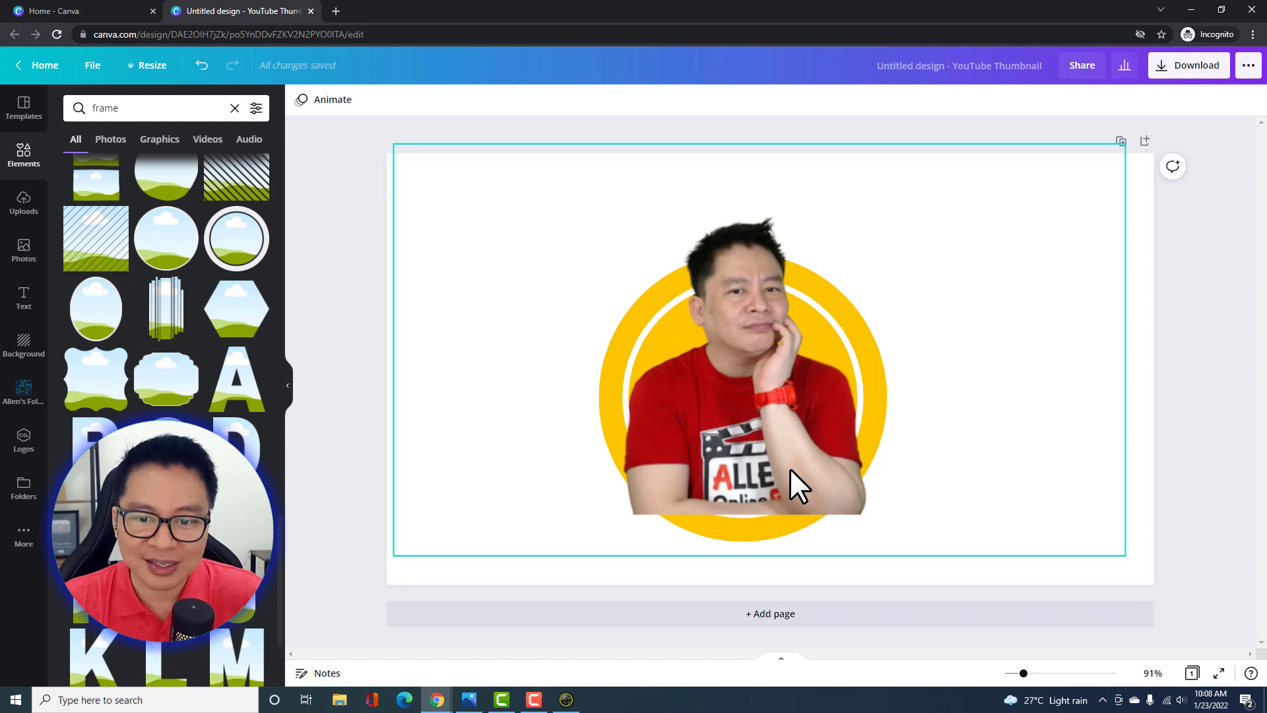
- Crop the cut-out portrait's lower part up to mouth level and fine-tune its size to match the framed photo underneath
click(744, 251)
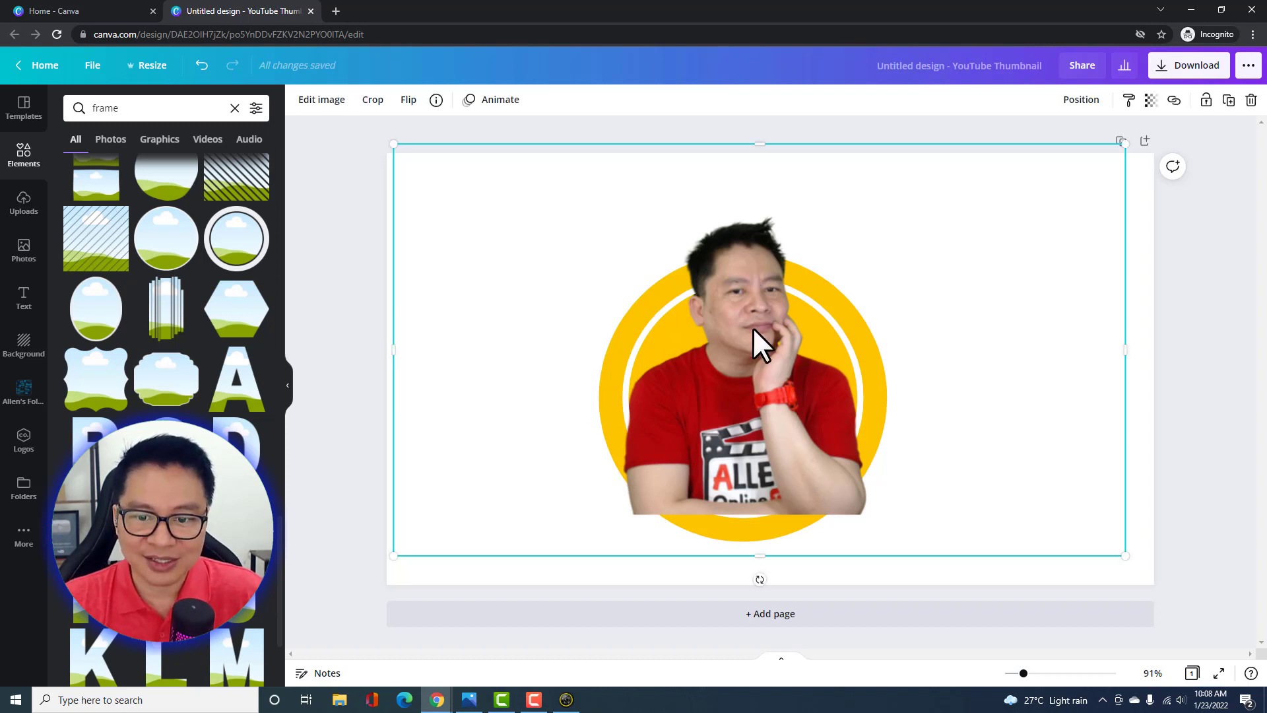
drag(761, 558, 769, 339)
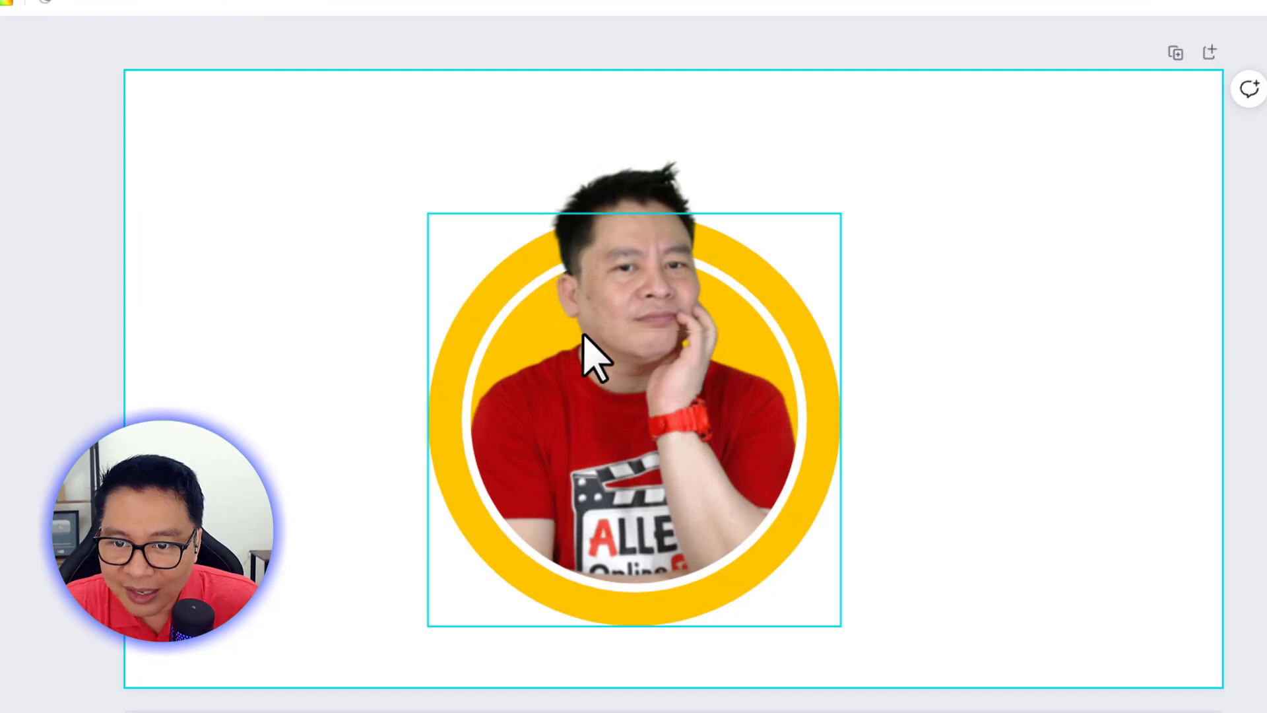
click(634, 261)
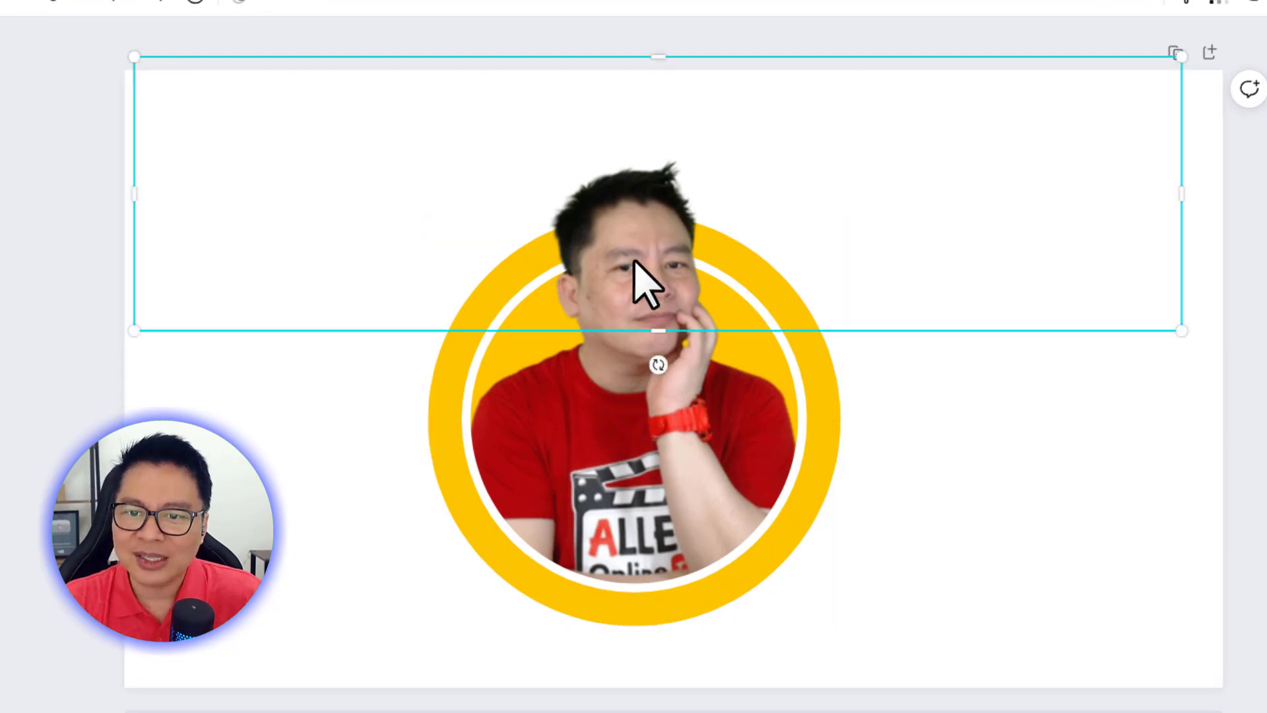
drag(1181, 59, 1178, 61)
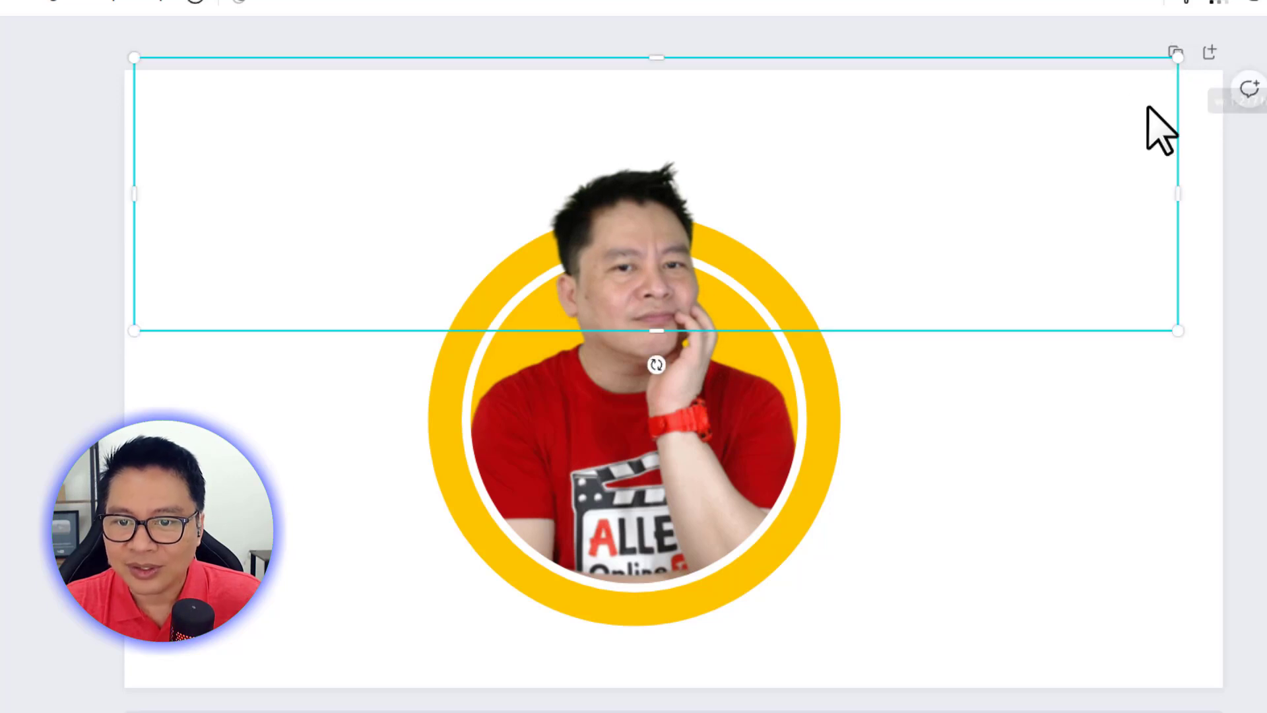
click(997, 478)
click(651, 255)
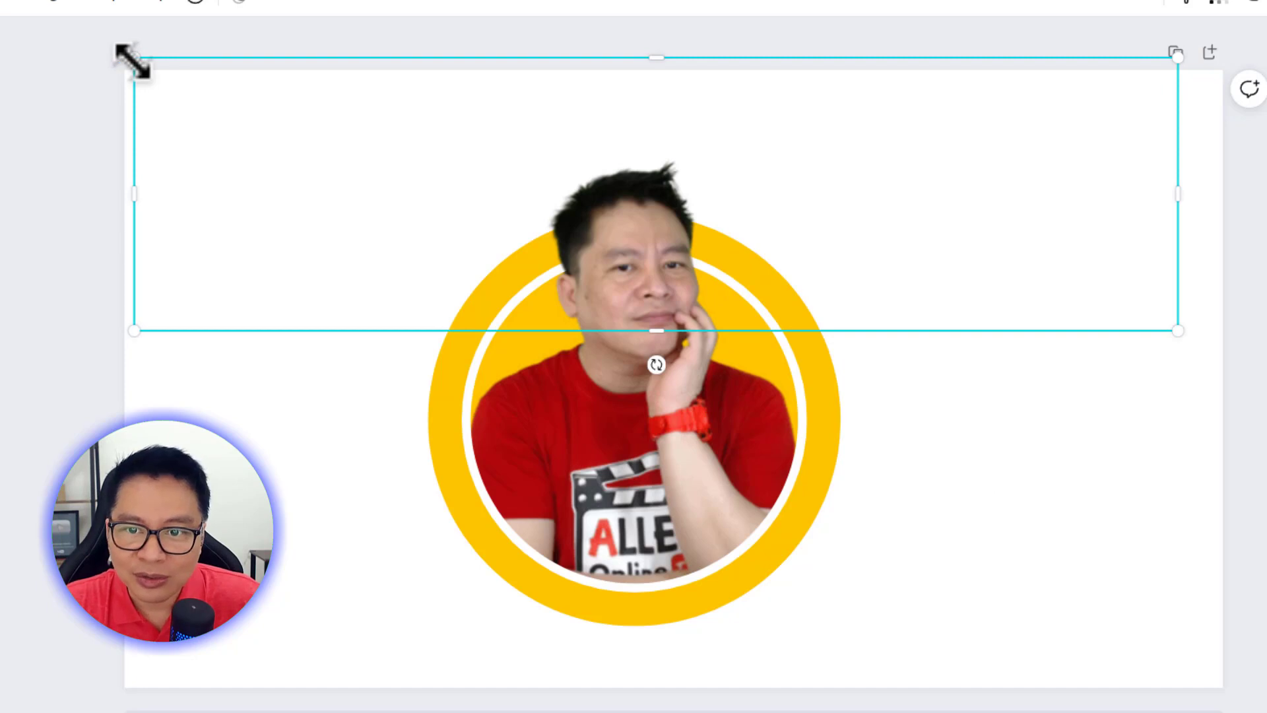
drag(132, 61, 128, 60)
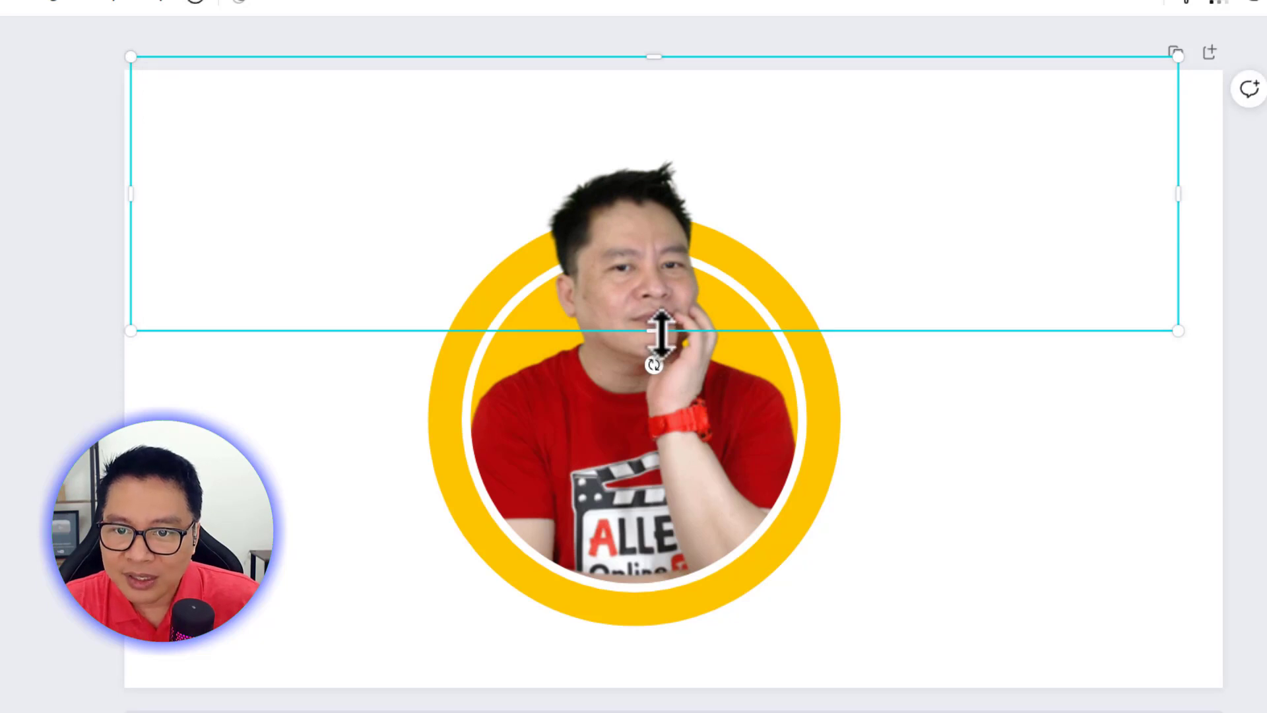
- Extend the cut-out portrait's bottom crop edge down to the wristwatch and fine-tune its size to blend with the framed photo
drag(655, 335, 641, 405)
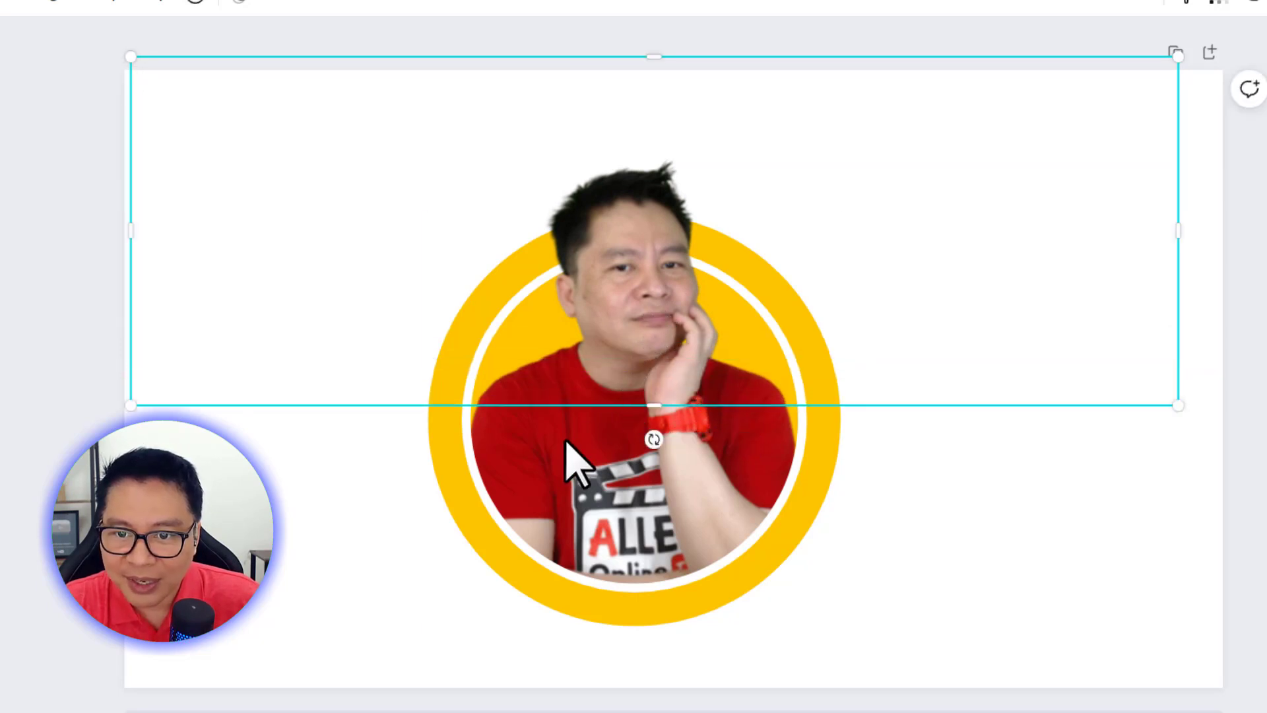
click(340, 534)
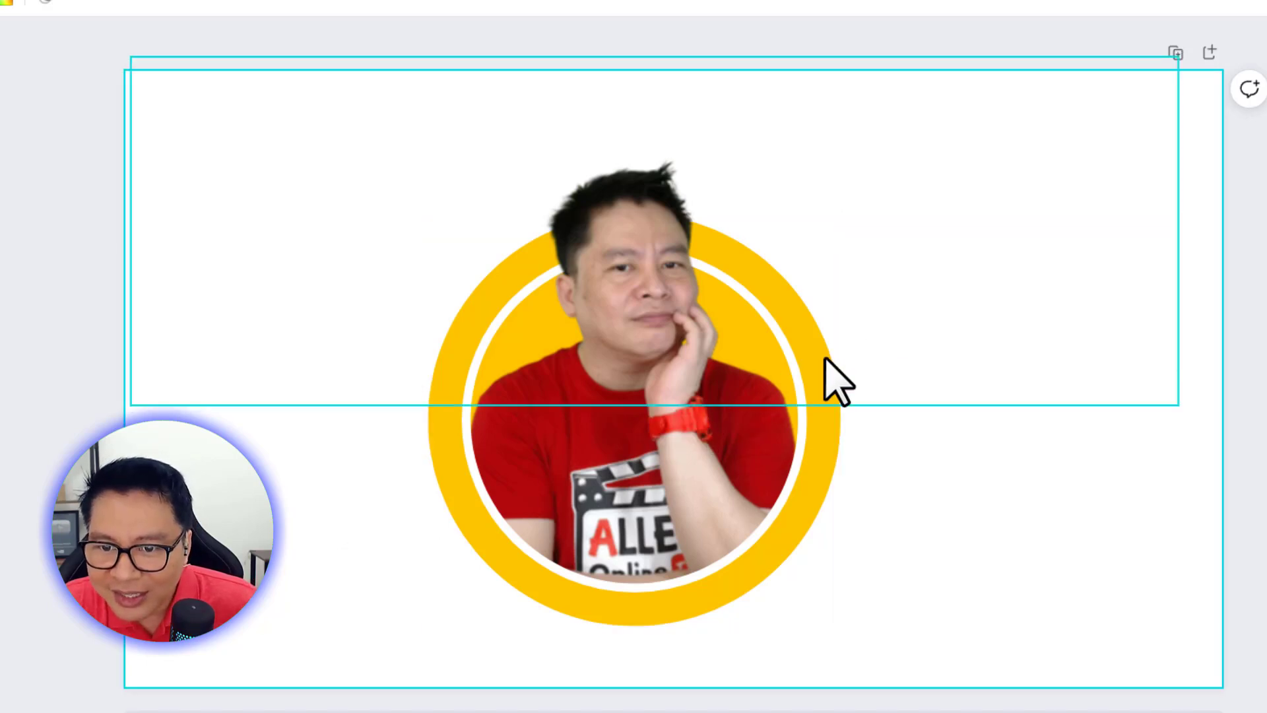
click(788, 223)
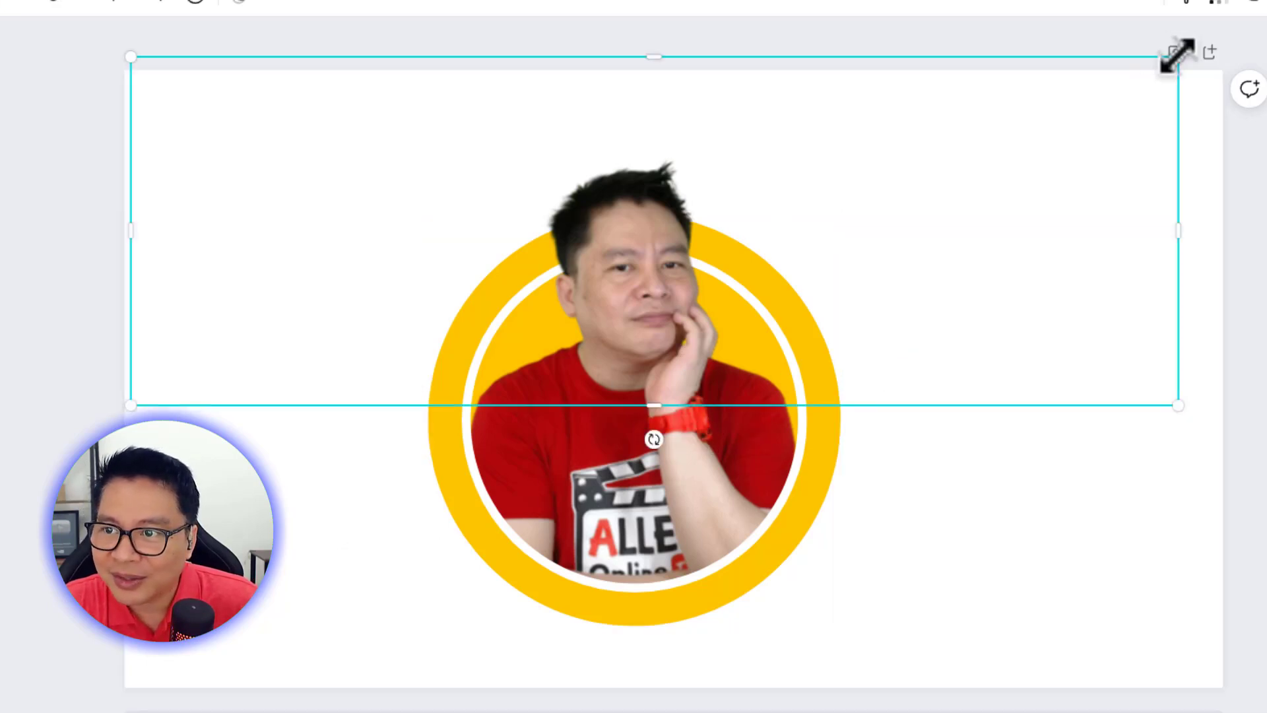
drag(1177, 56, 1179, 56)
click(973, 608)
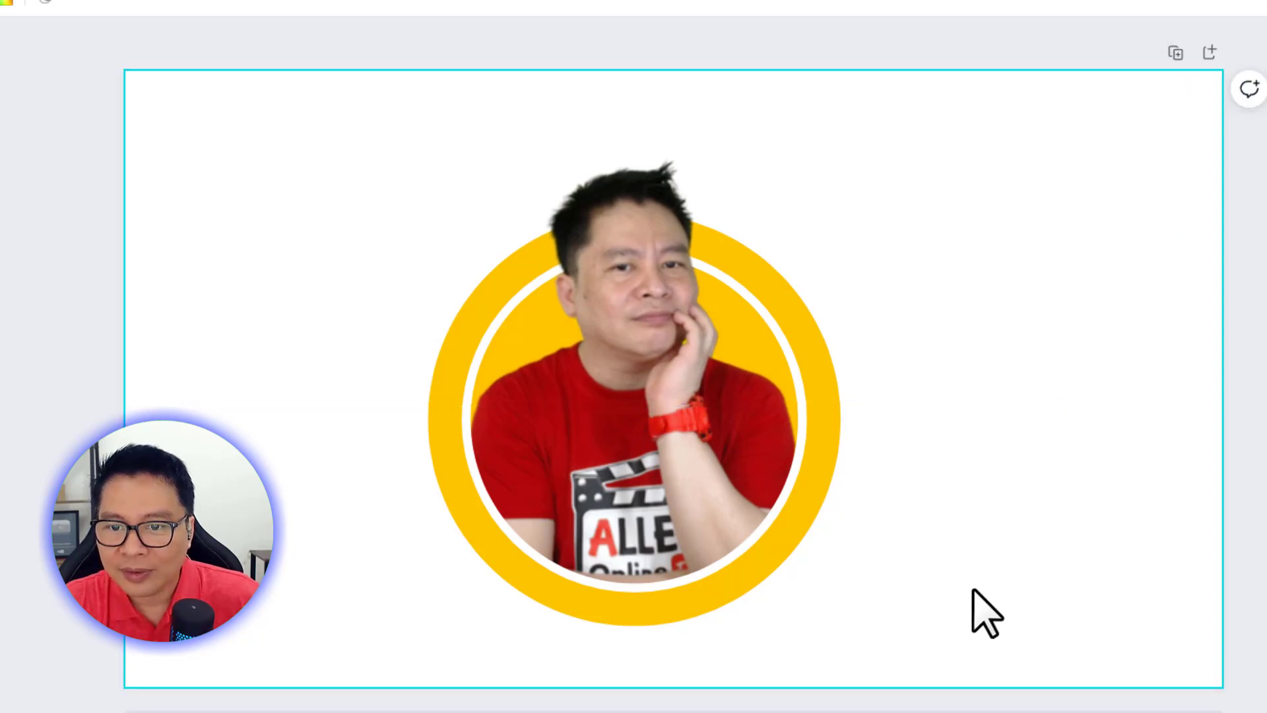
click(671, 387)
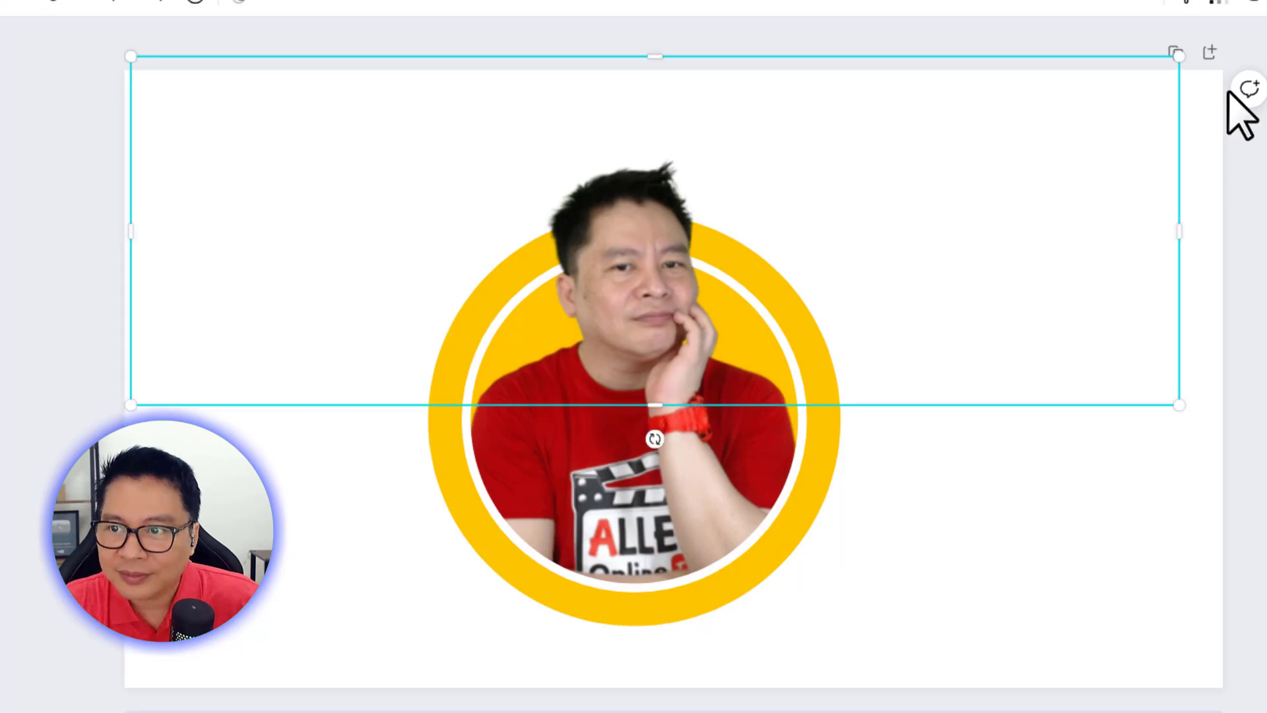
drag(1179, 53, 1180, 53)
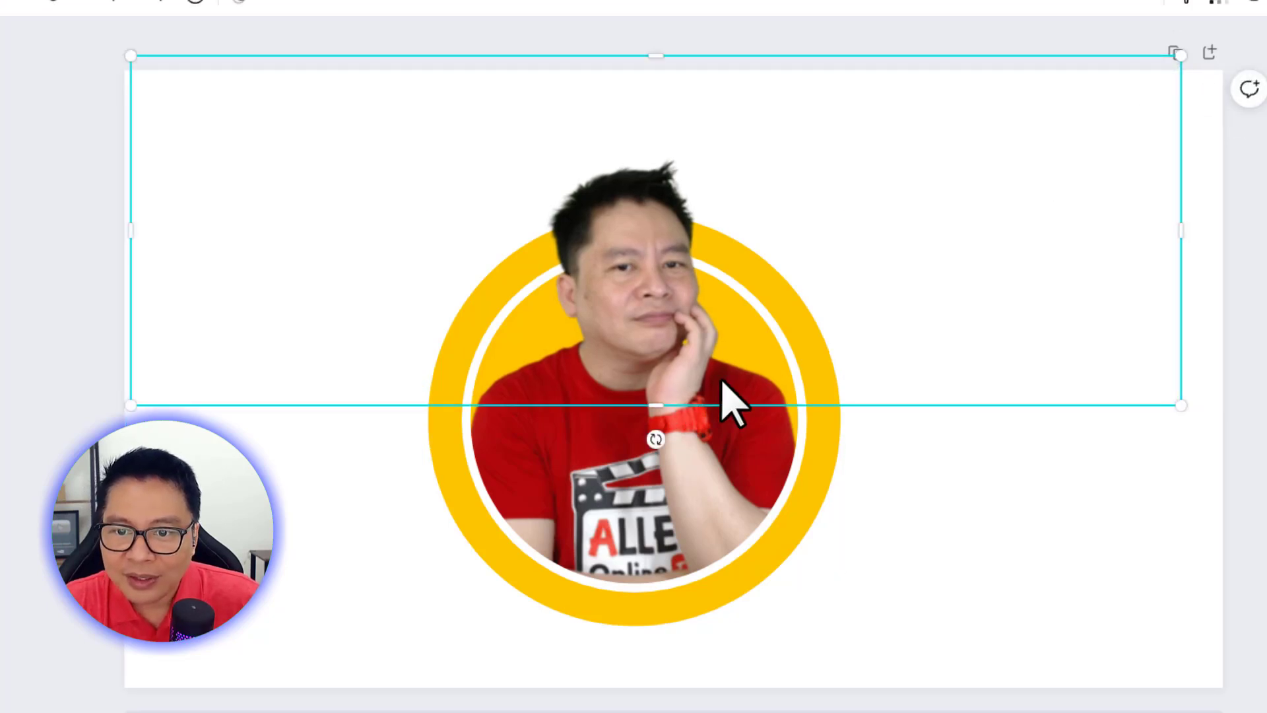
drag(657, 404, 659, 425)
click(965, 559)
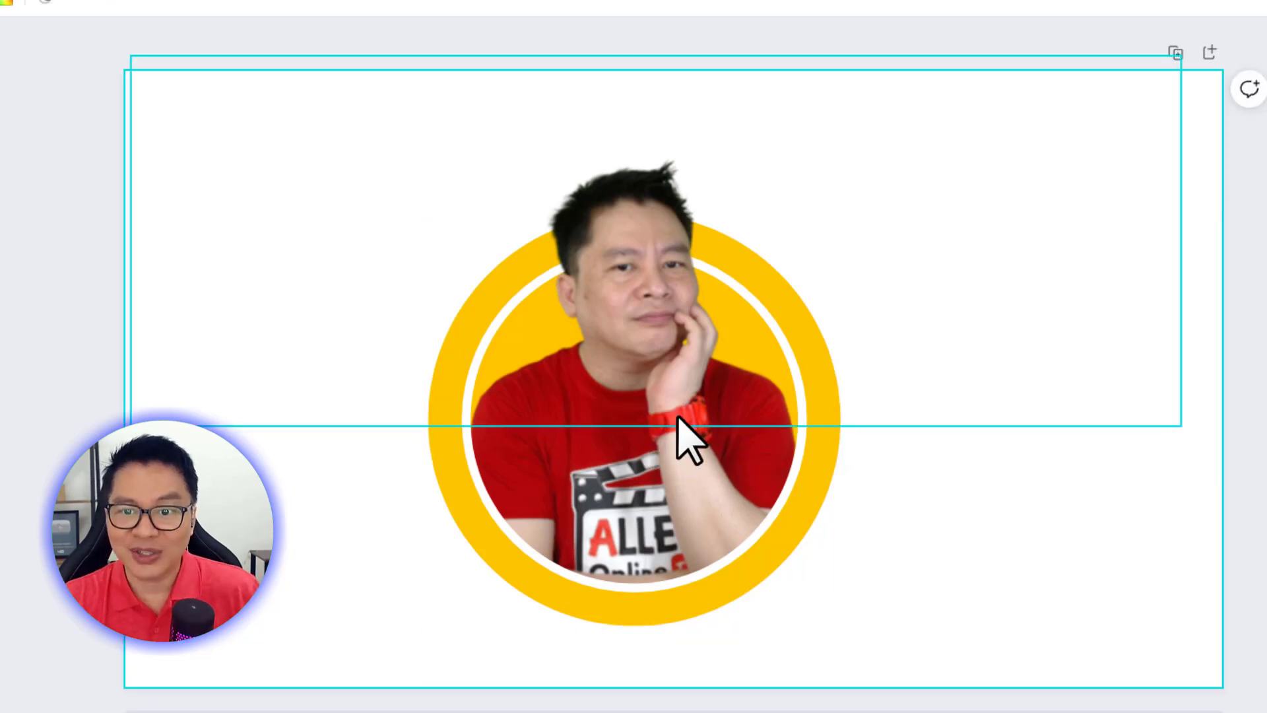
- Crop the empty space off both sides and the top of the cut-out portrait so its box sits close around the circle
click(189, 298)
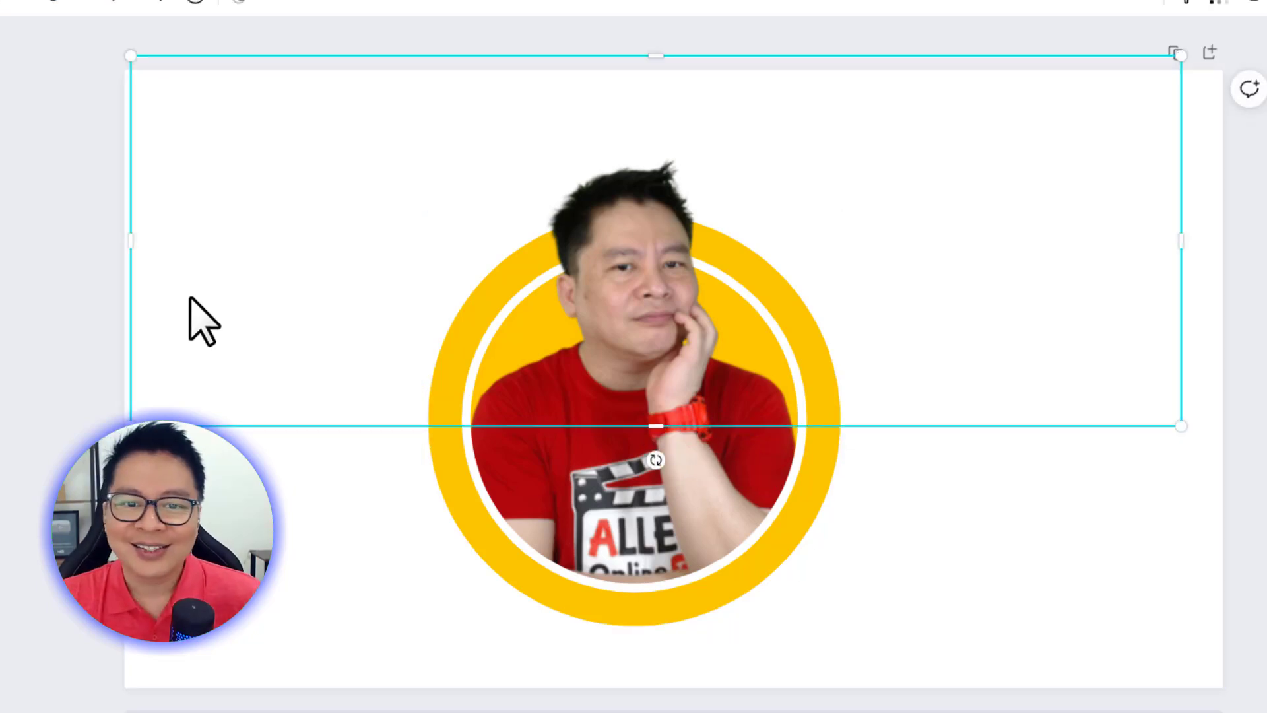
click(4, 486)
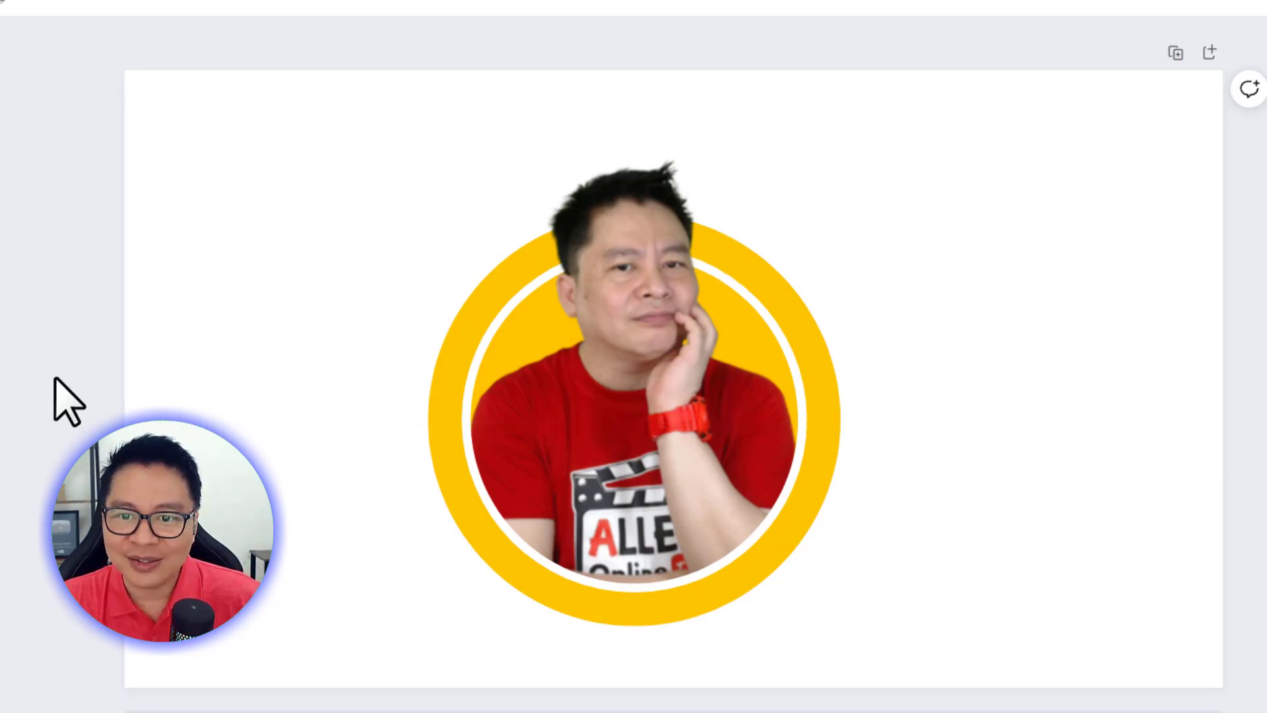
click(624, 213)
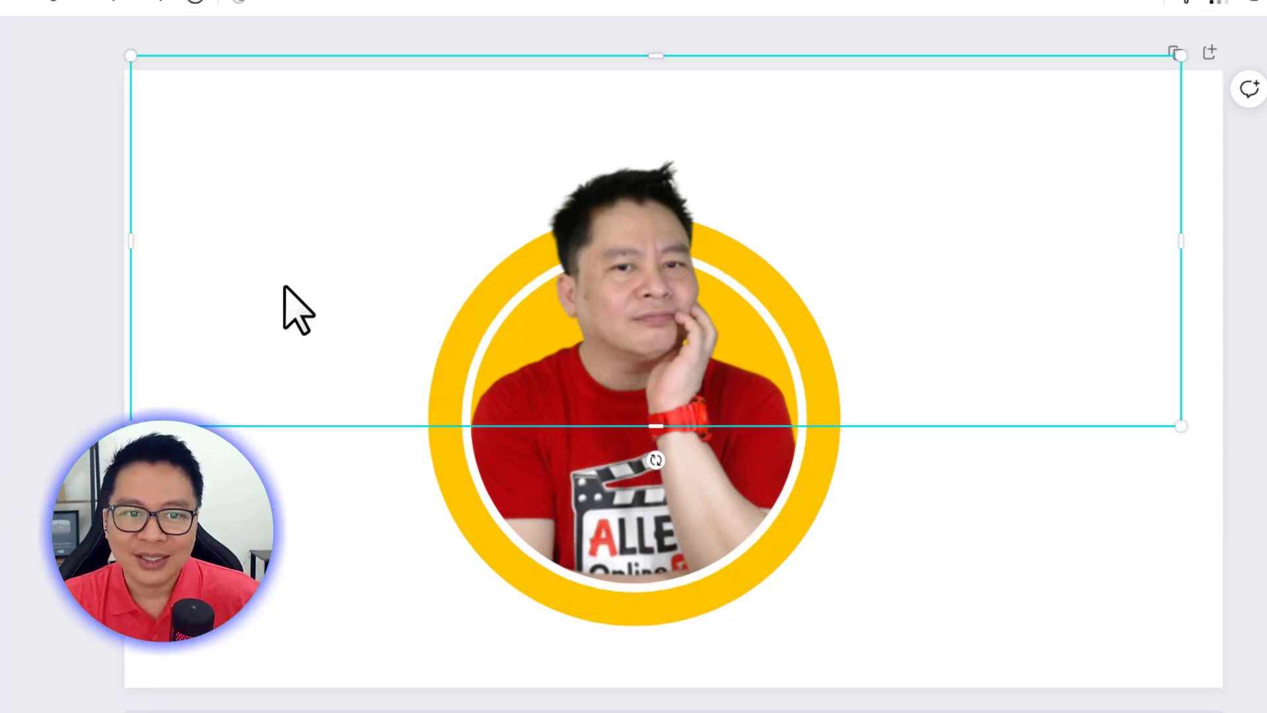
drag(131, 237, 387, 239)
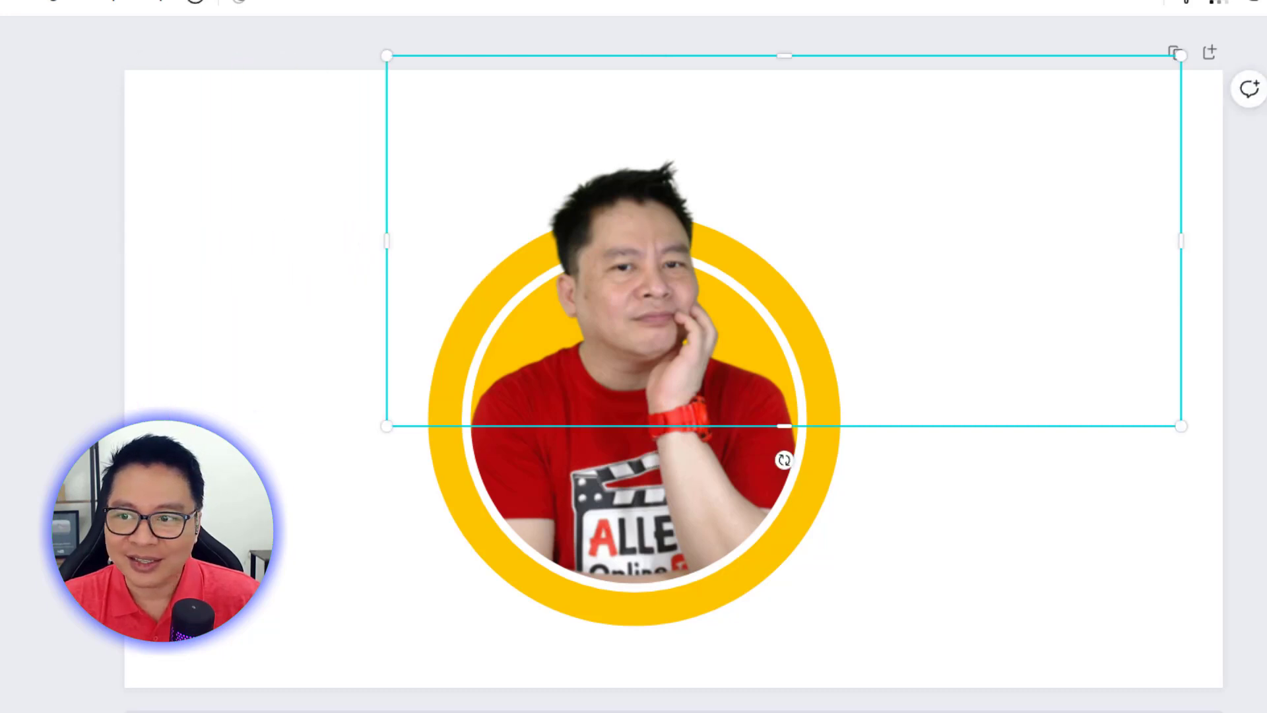
drag(1163, 240, 836, 280)
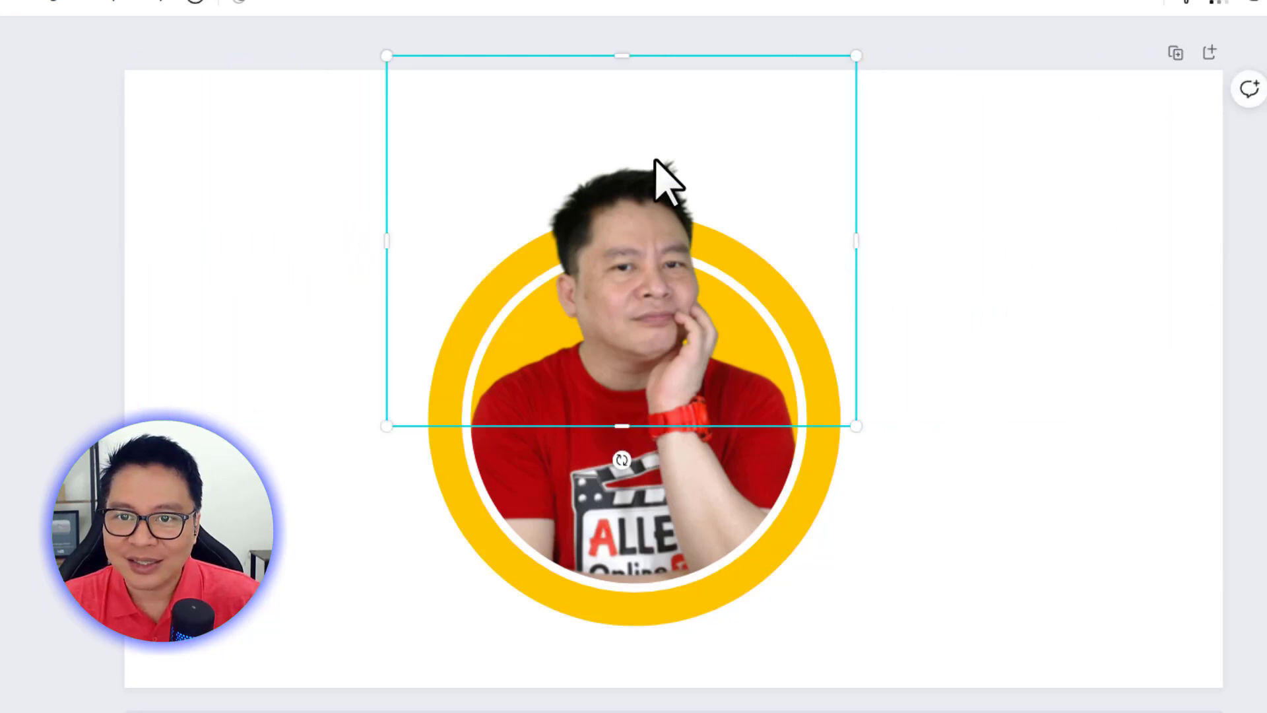
drag(622, 57, 623, 148)
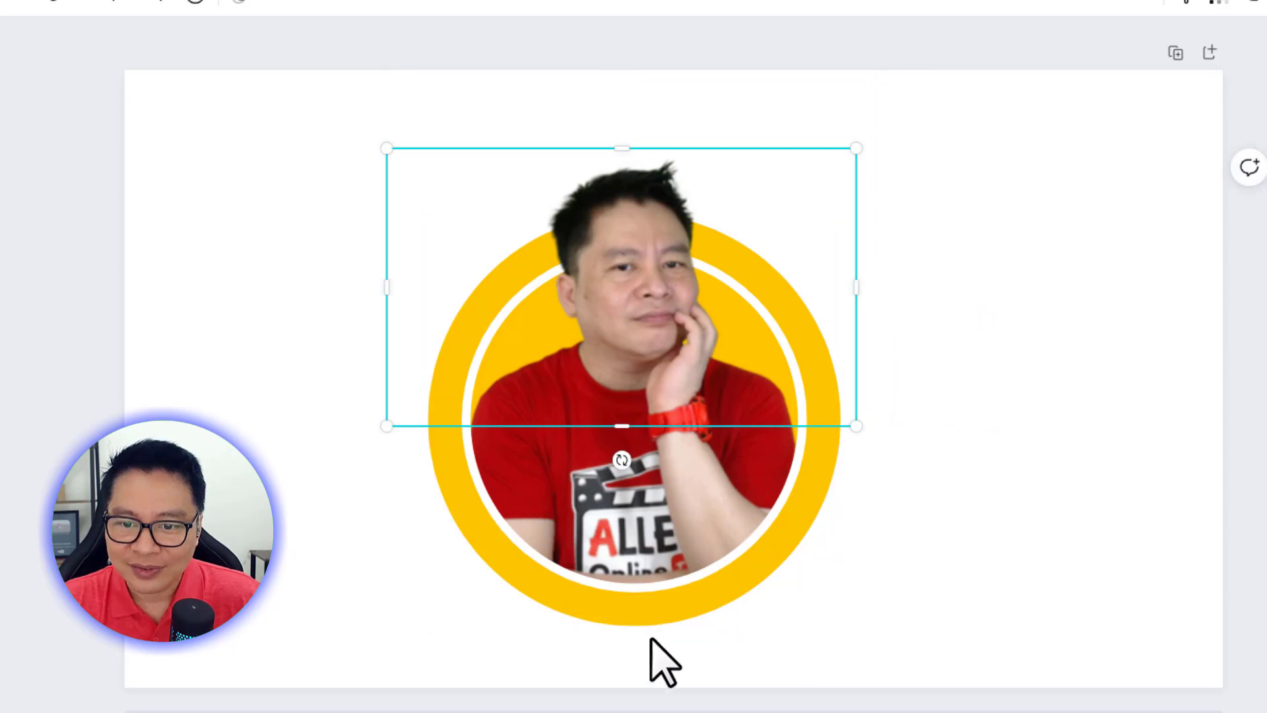
click(318, 536)
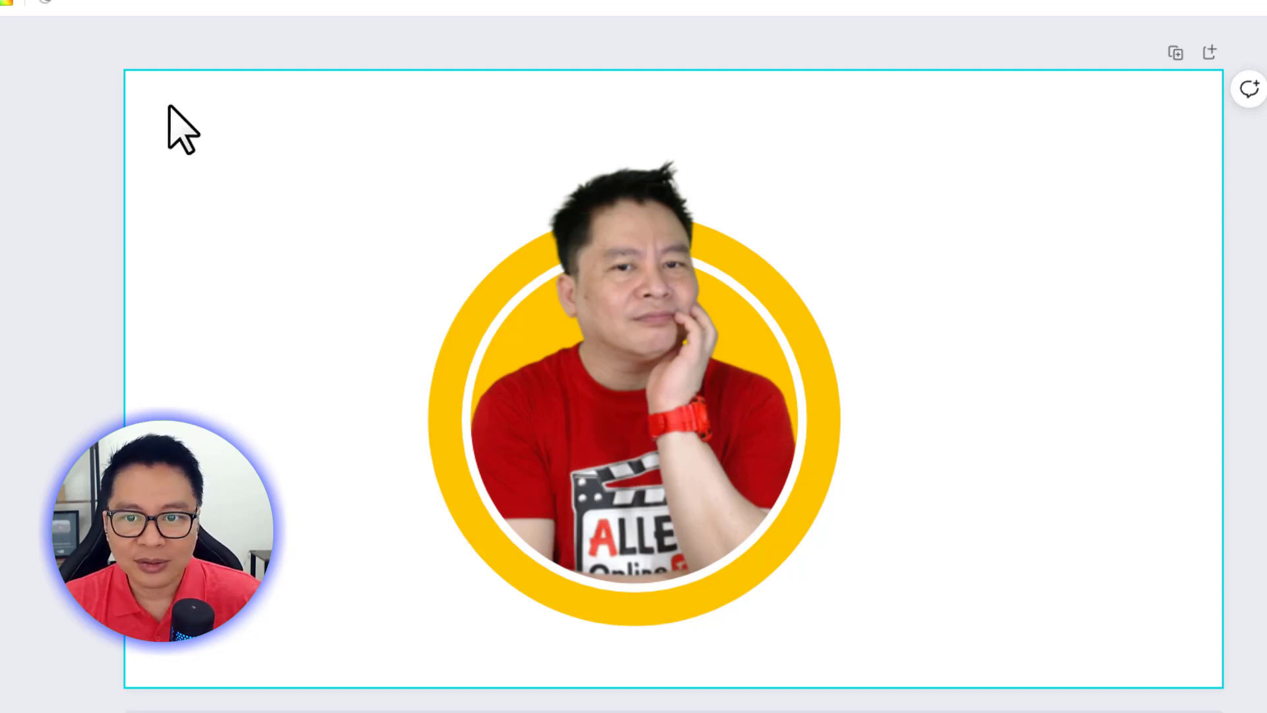
- Group the cut-out portrait with the yellow circular frame and shift the group slightly on the canvas
drag(171, 115, 1088, 637)
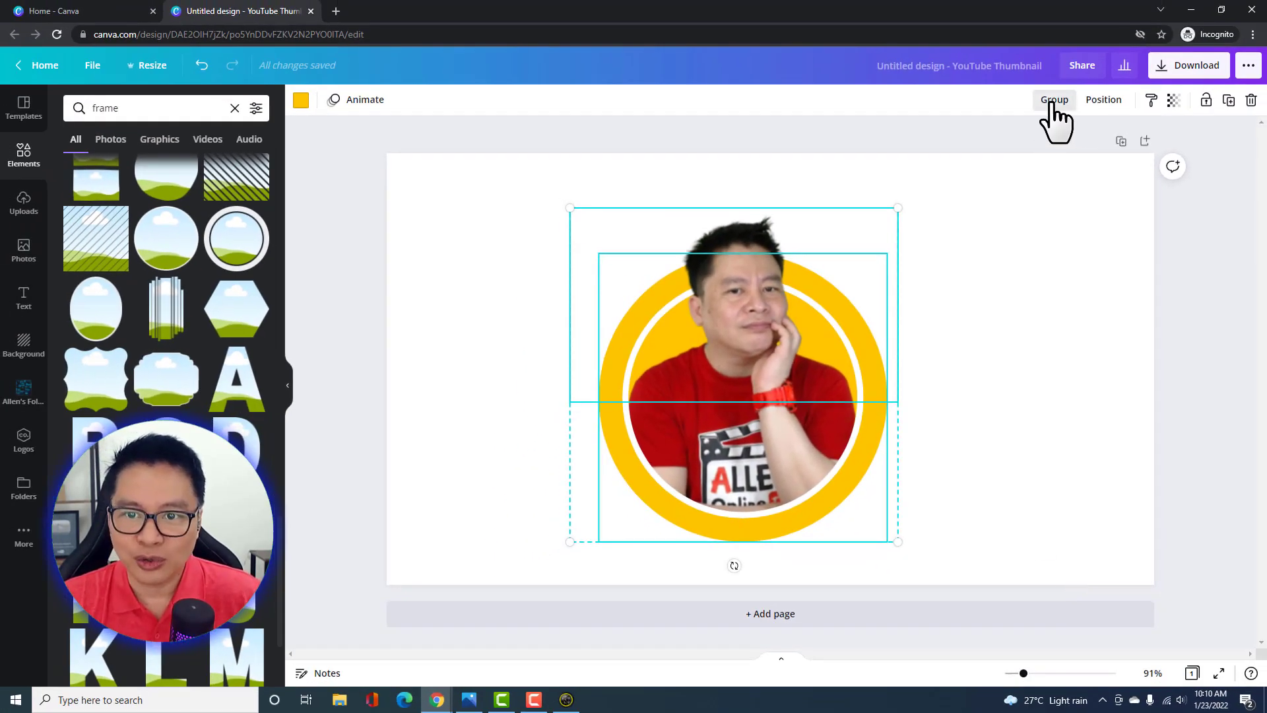
click(1052, 101)
click(730, 268)
drag(730, 269, 749, 288)
click(1058, 473)
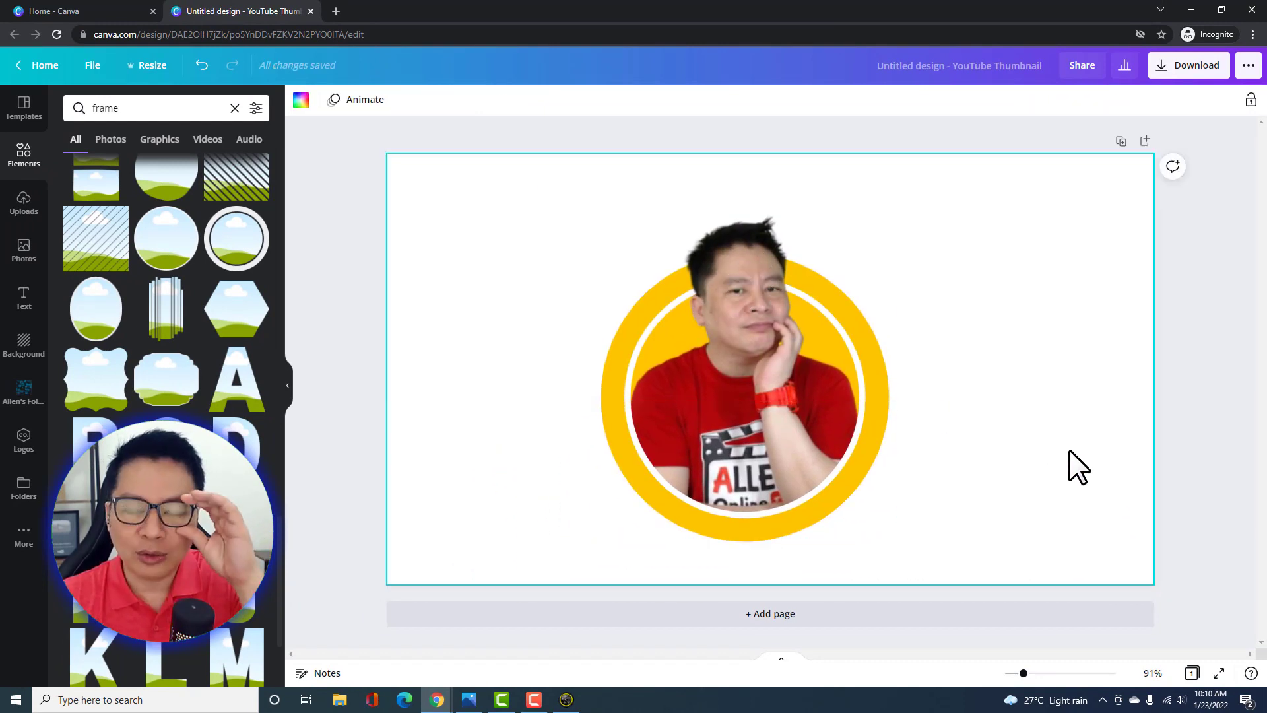
- Download the design as a PNG at size 1 with a transparent background, leaving file compression off
click(1184, 66)
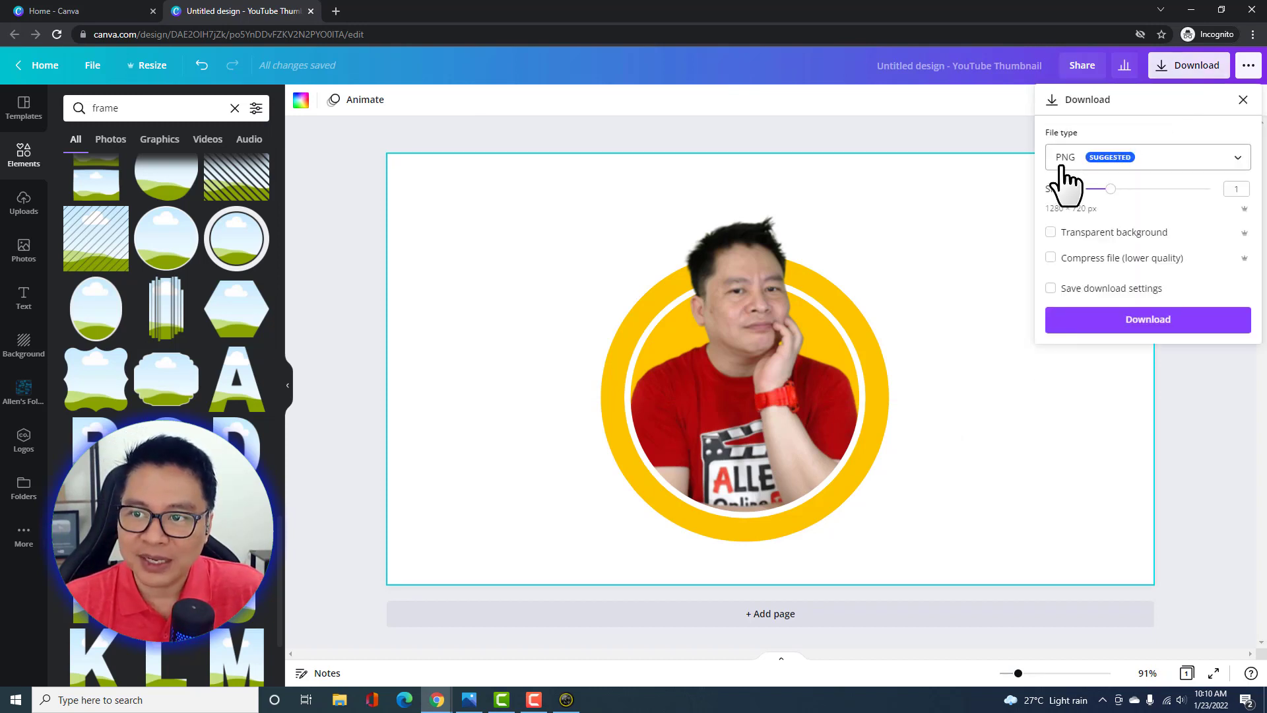
click(952, 287)
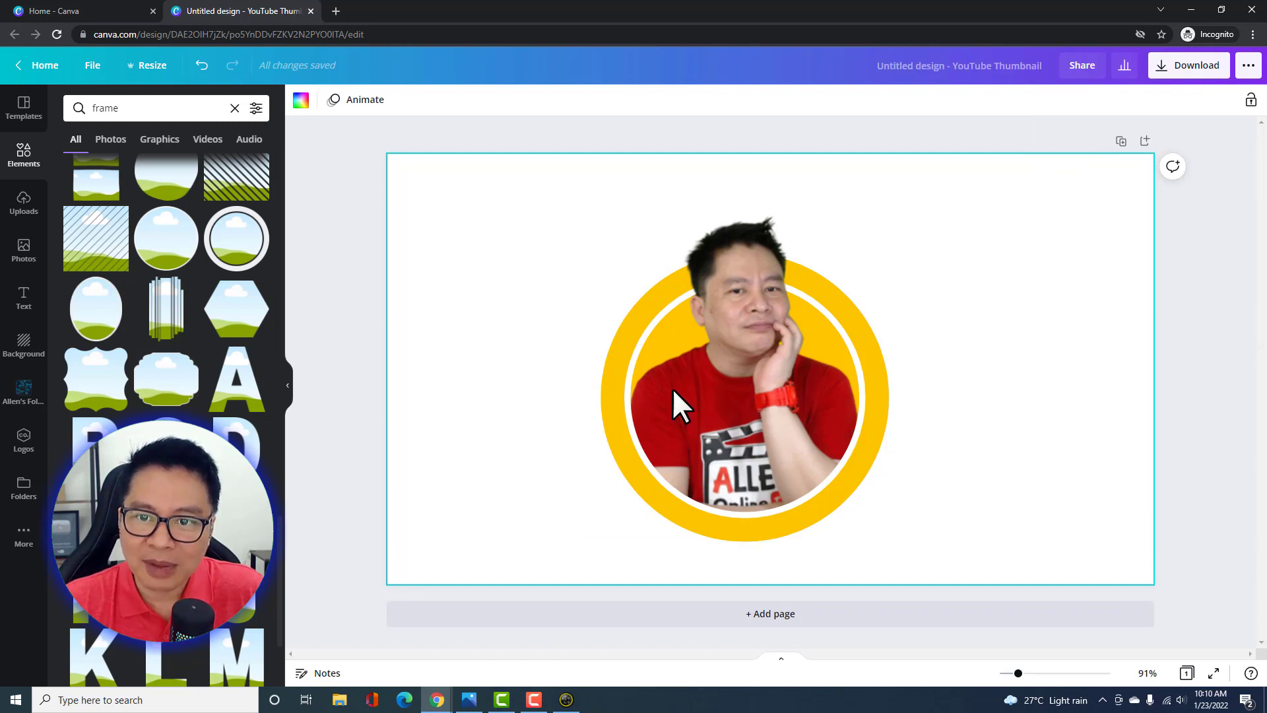
click(1177, 74)
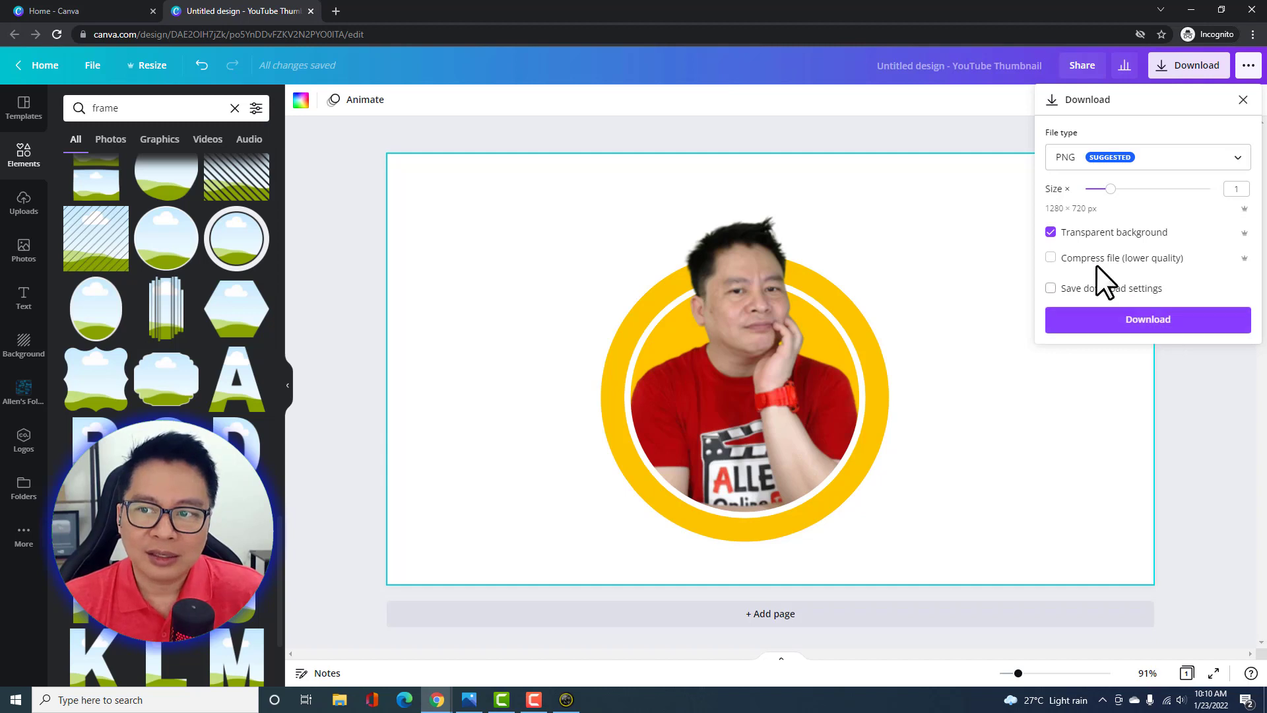
click(1050, 232)
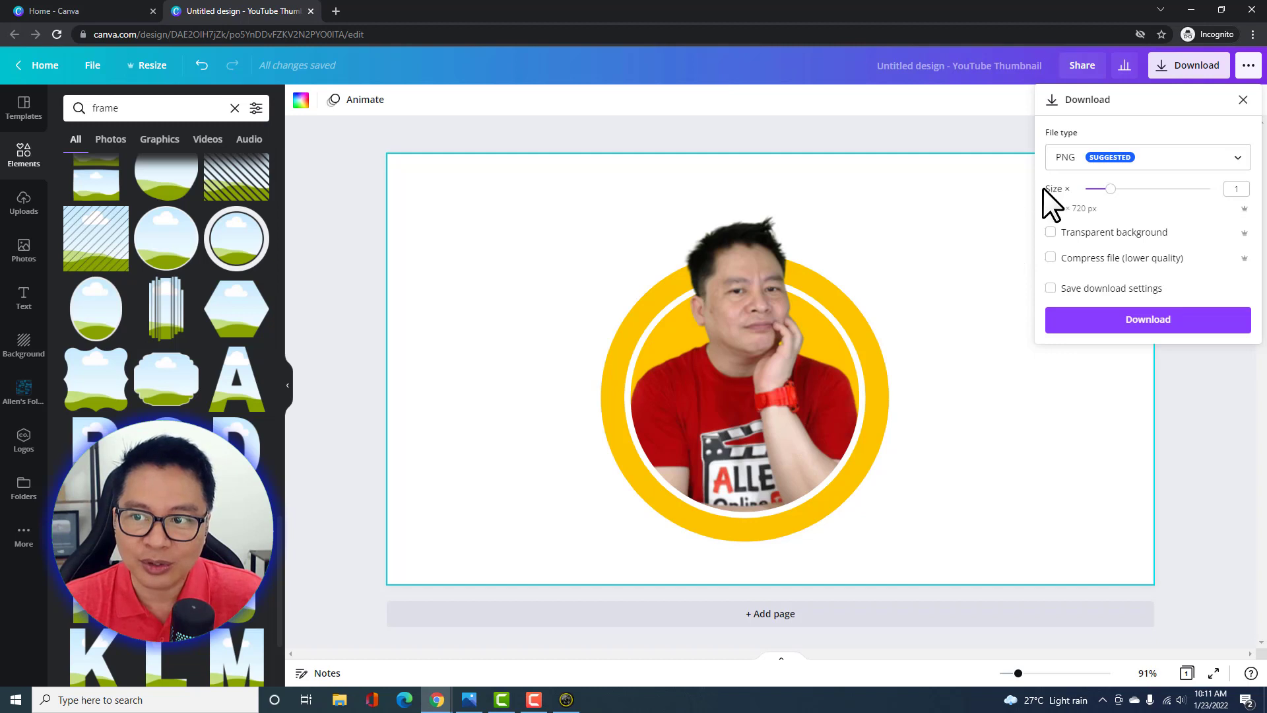
click(1132, 324)
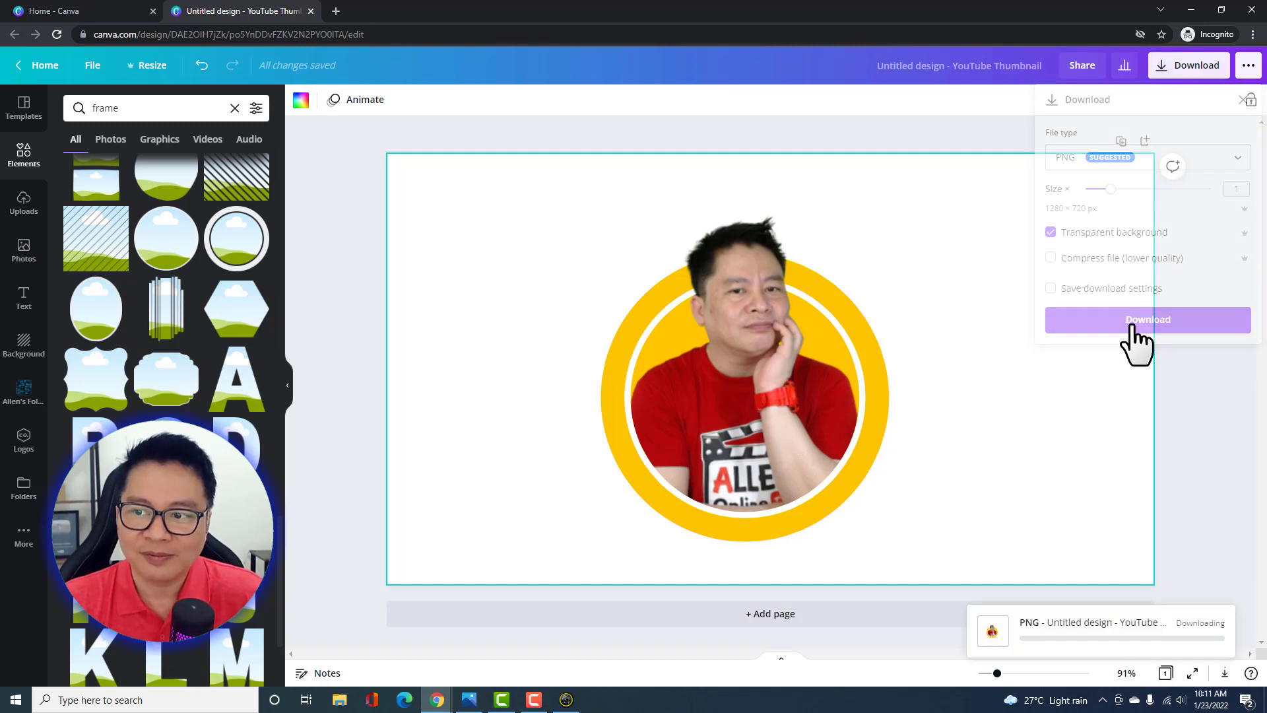